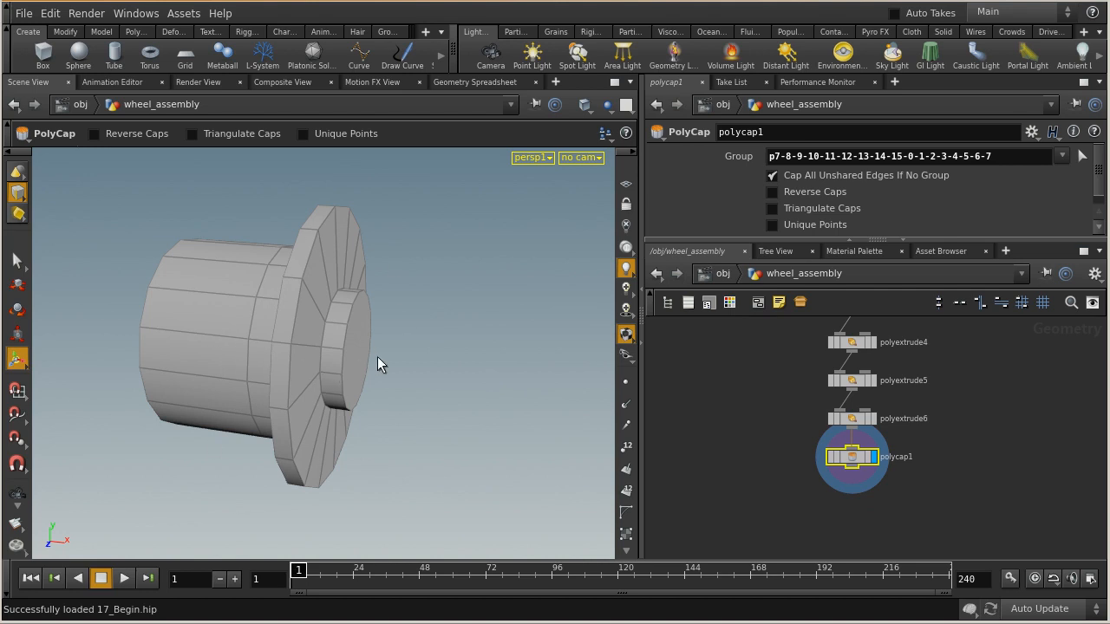
Create a polygon tube as a new object at the scene origin.
alt+right_drag(419, 333, 218, 337)
alt+drag(317, 341, 211, 346)
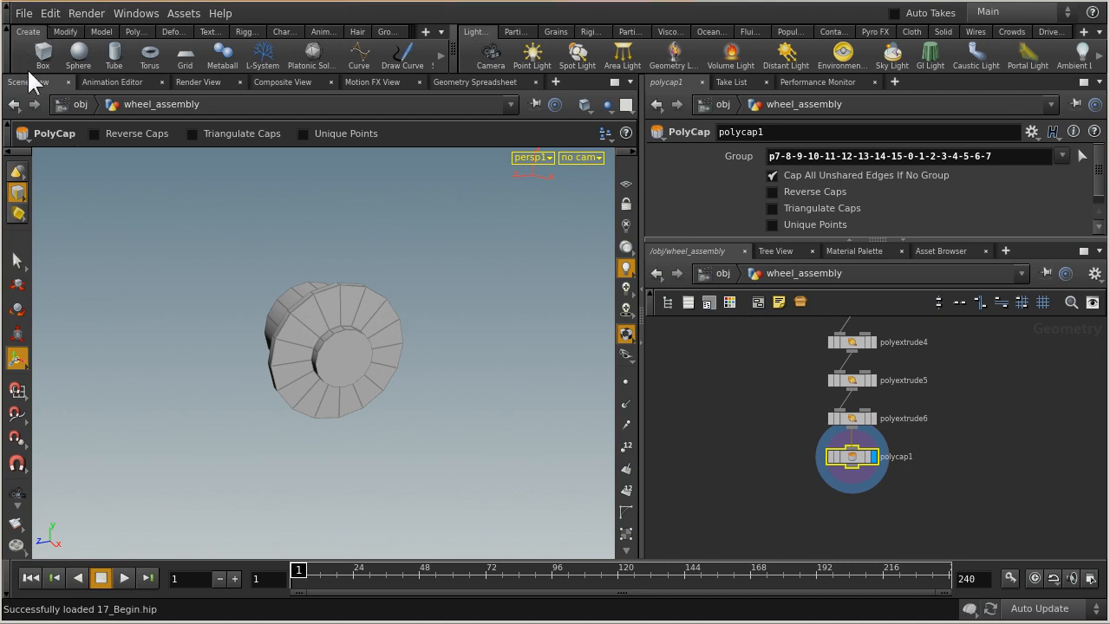
click(441, 54)
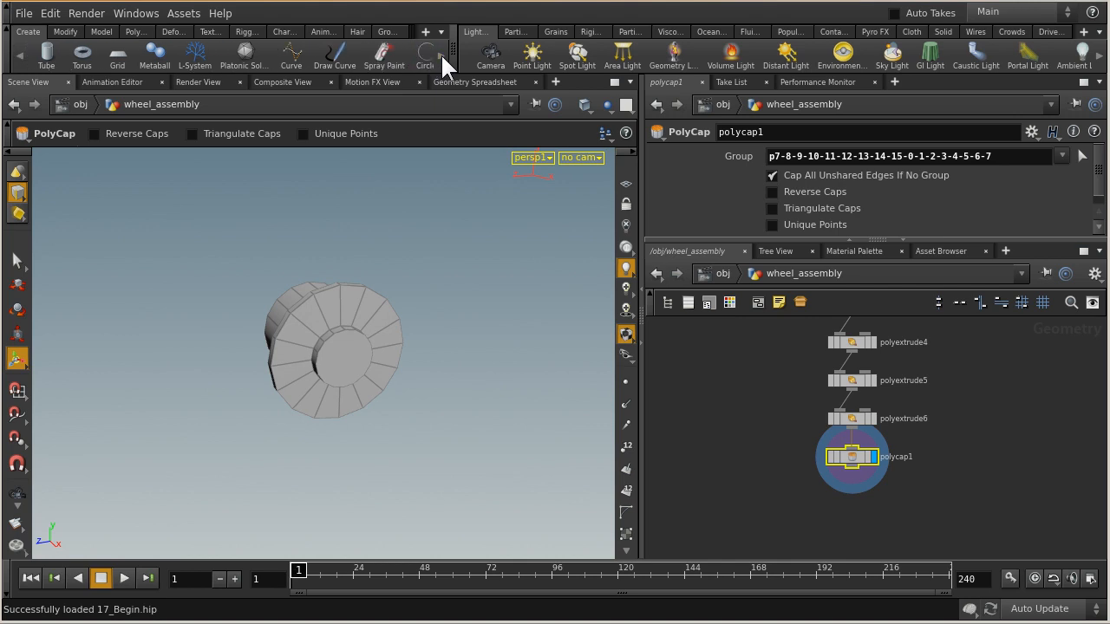
click(20, 54)
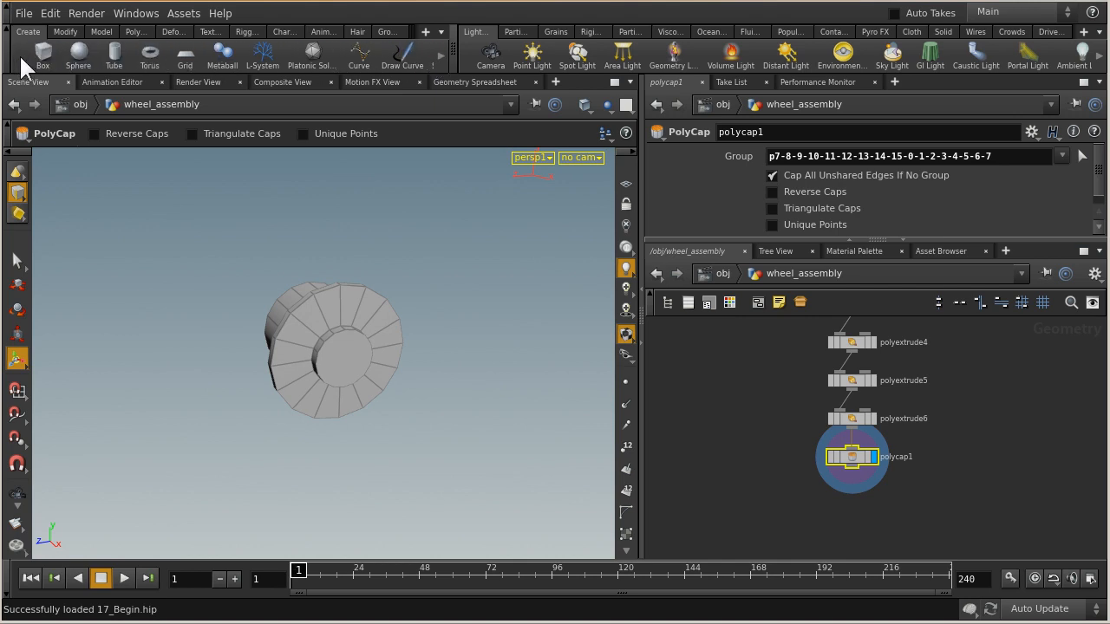
click(114, 52)
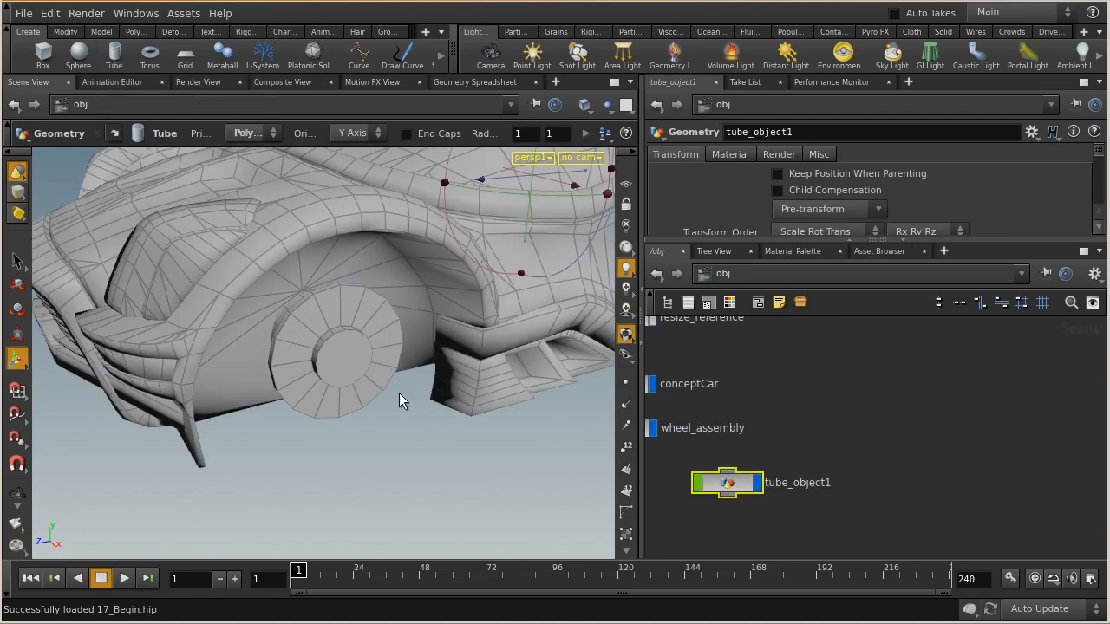
key(Escape)
drag(328, 428, 359, 339)
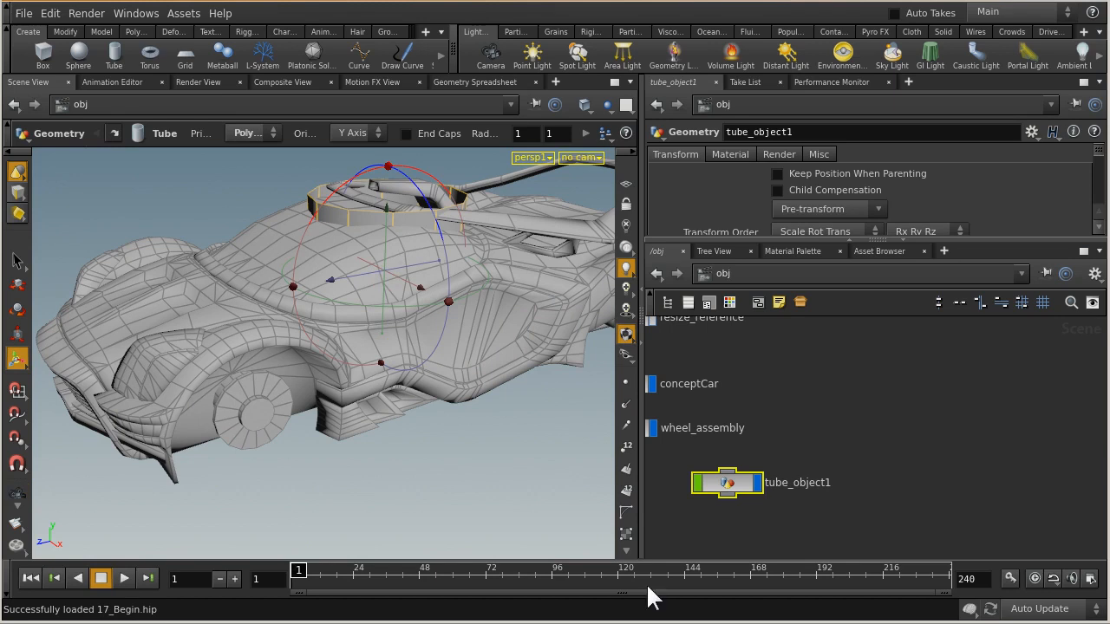
middle_drag(879, 403, 1043, 390)
drag(876, 477, 800, 469)
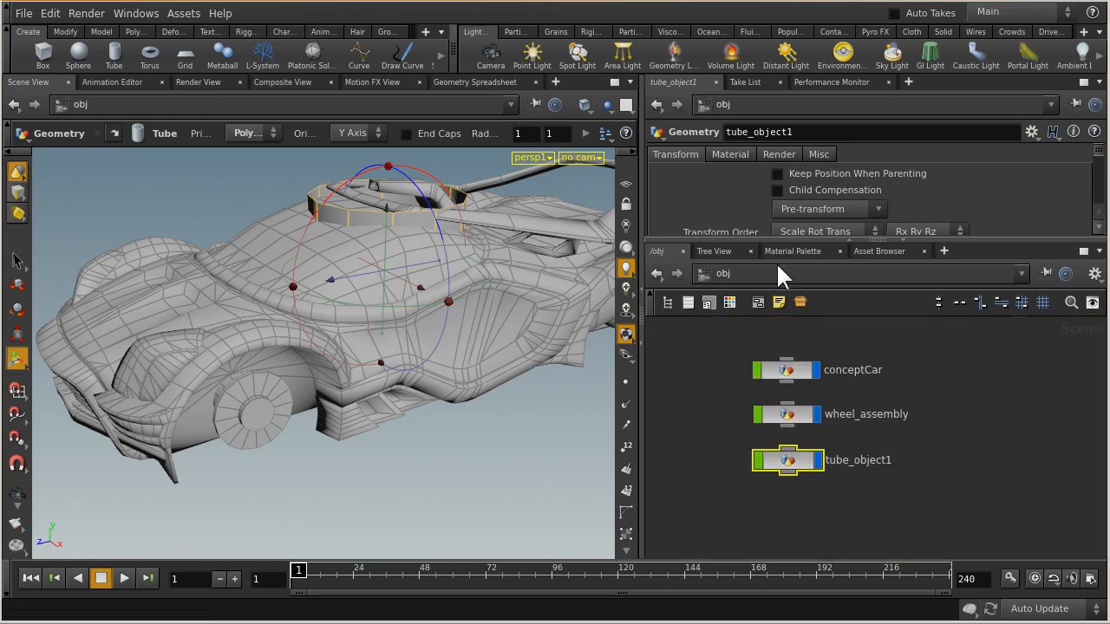
click(698, 438)
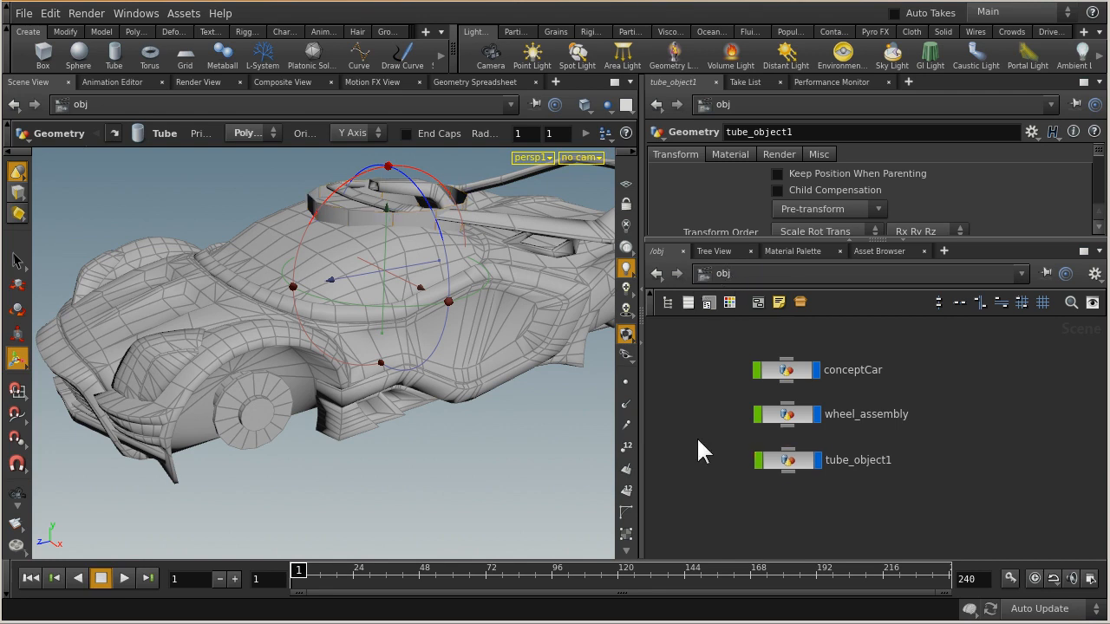
Cut the tube1 node out of the tube_object1 network.
double_click(785, 459)
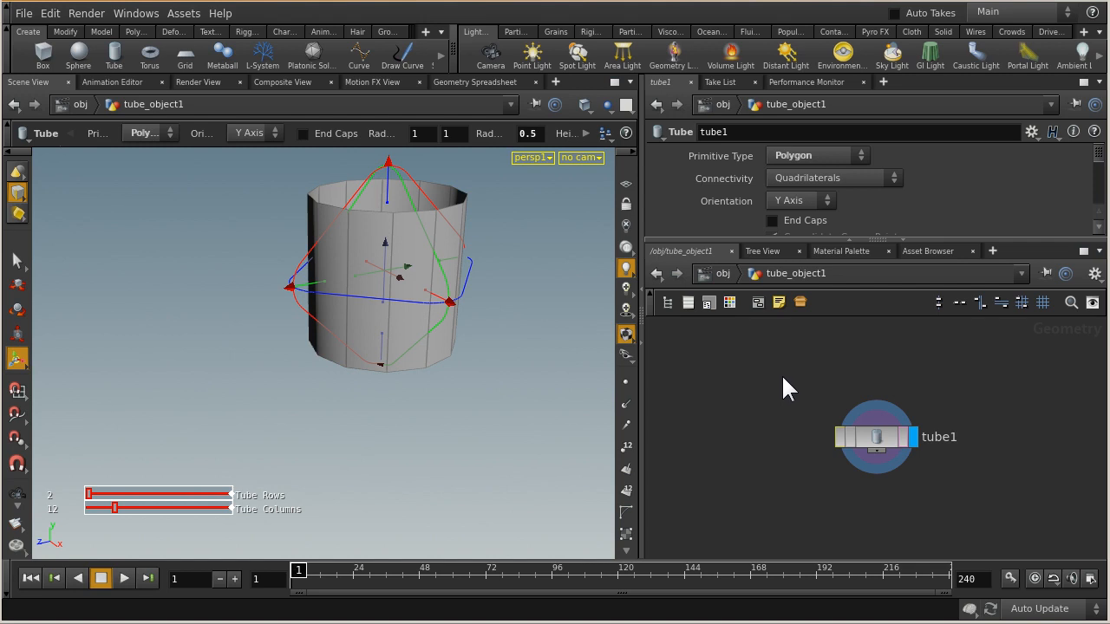
drag(780, 370, 982, 501)
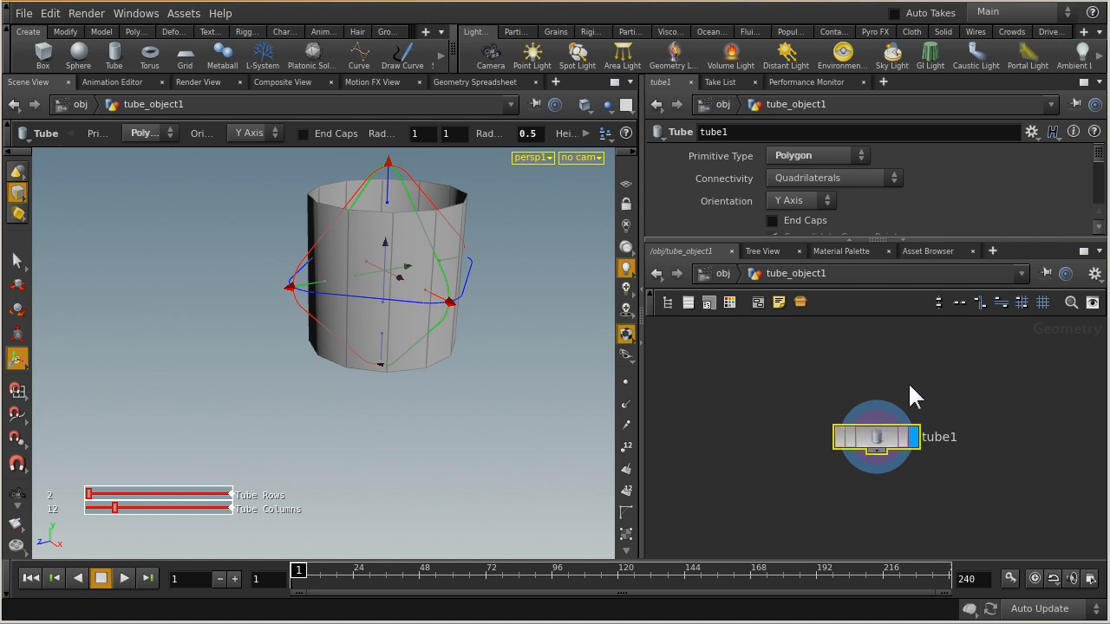
key(Delete)
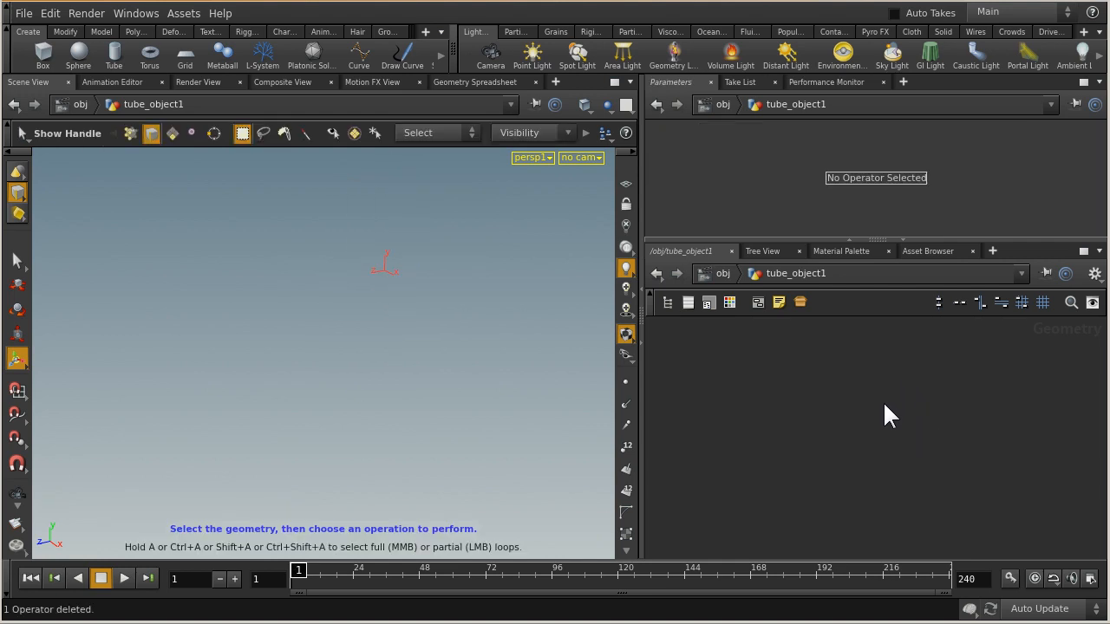
Paste the tube1 node into the wheel_assembly network and place it beside the polyextrude chain.
click(713, 279)
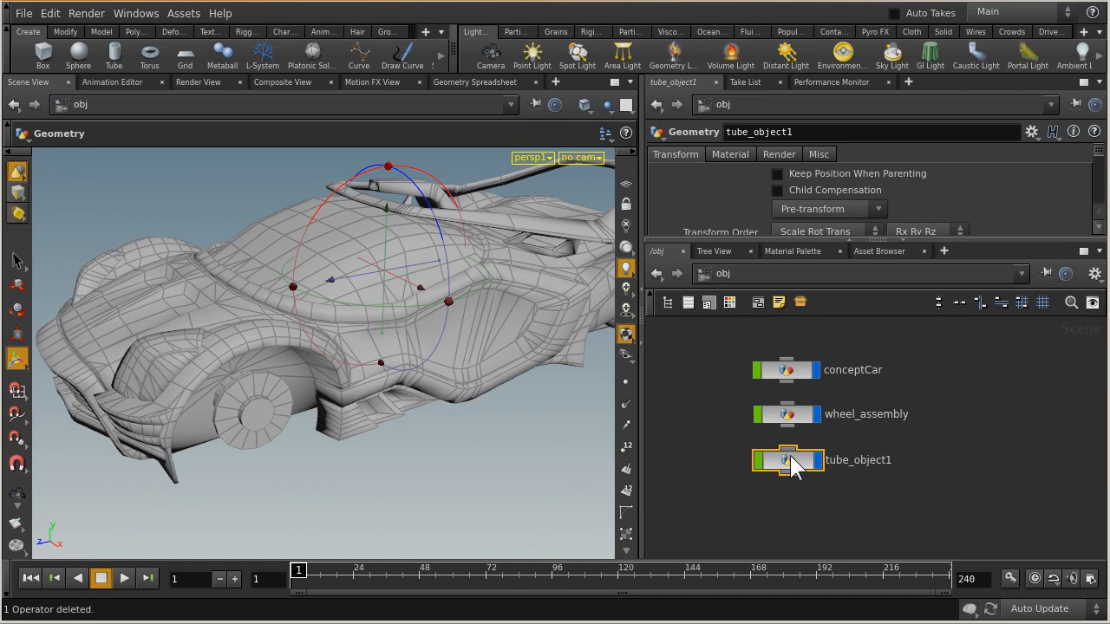
drag(791, 464, 791, 501)
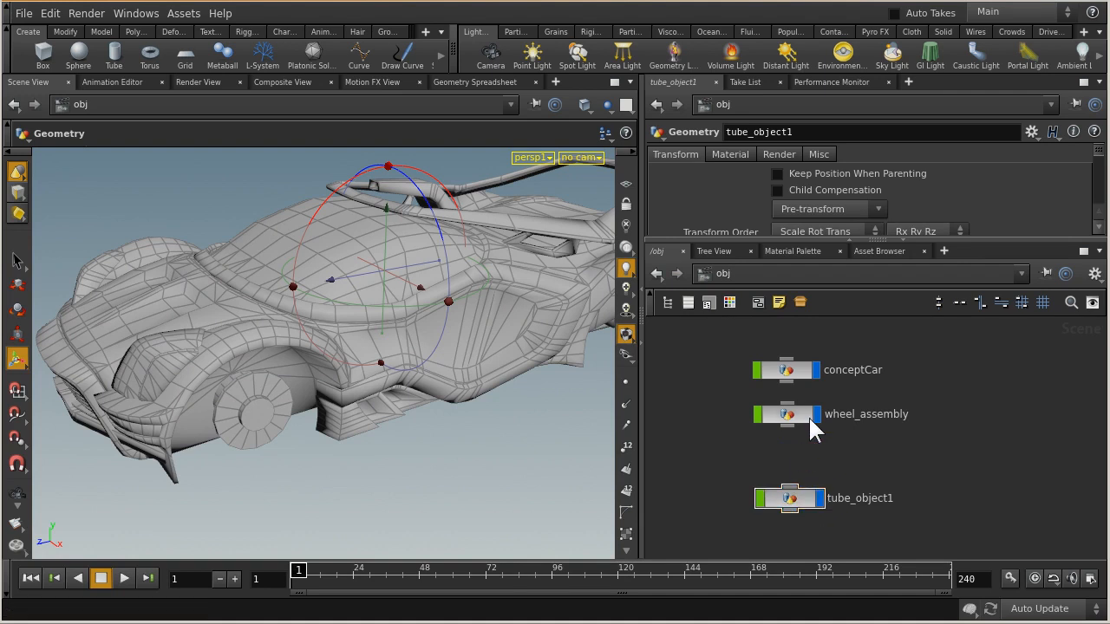
double_click(801, 415)
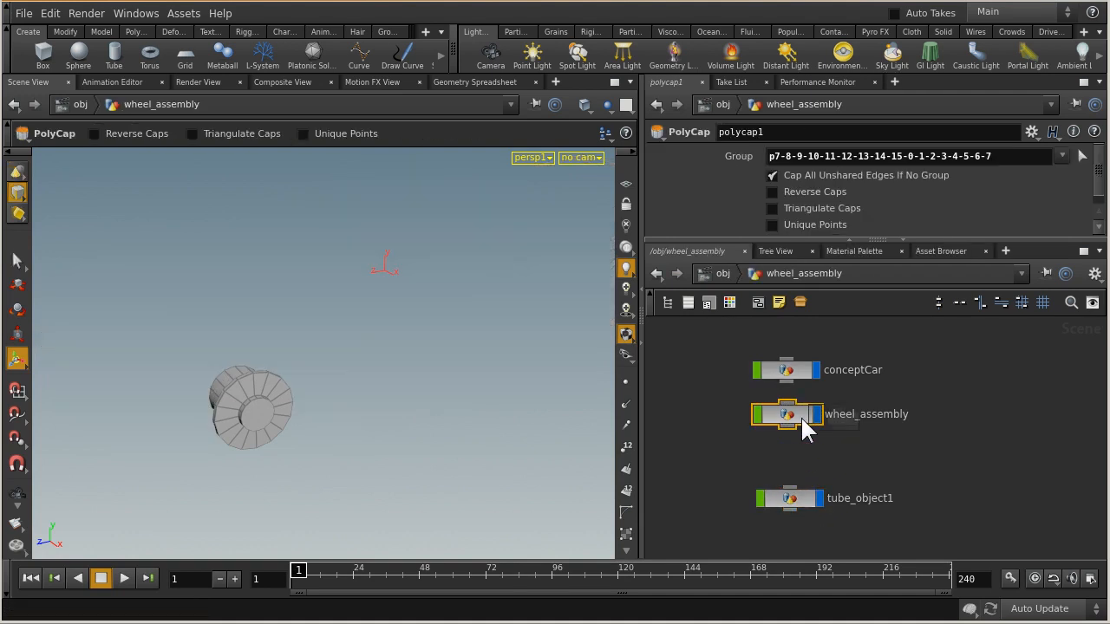
middle_drag(977, 435, 849, 464)
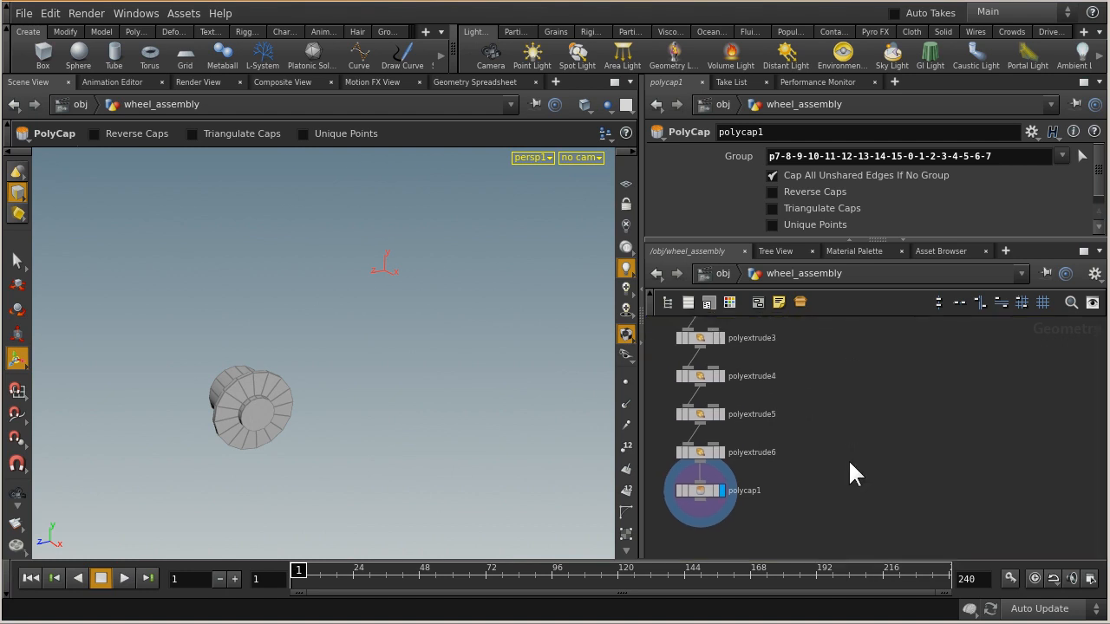
key(ctrl+v)
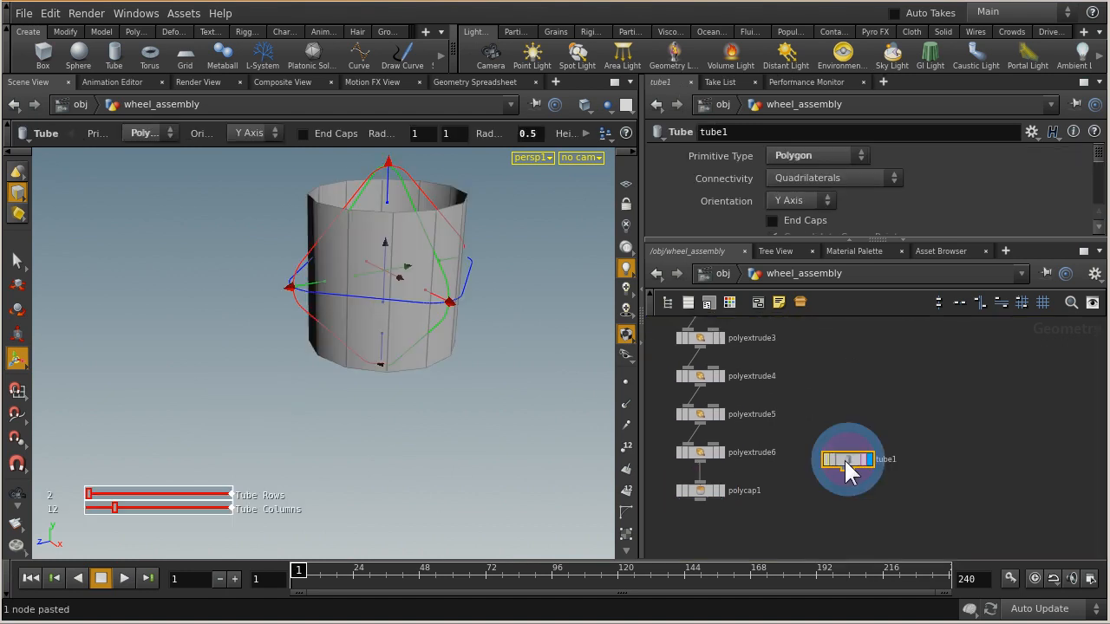
drag(848, 470, 838, 434)
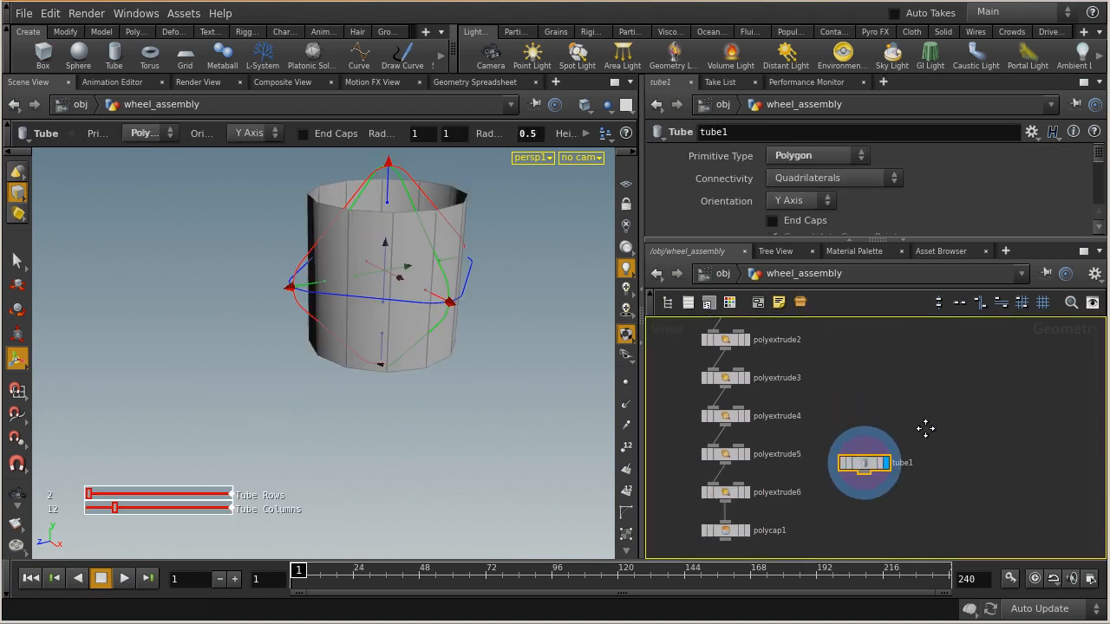
drag(1032, 354, 699, 496)
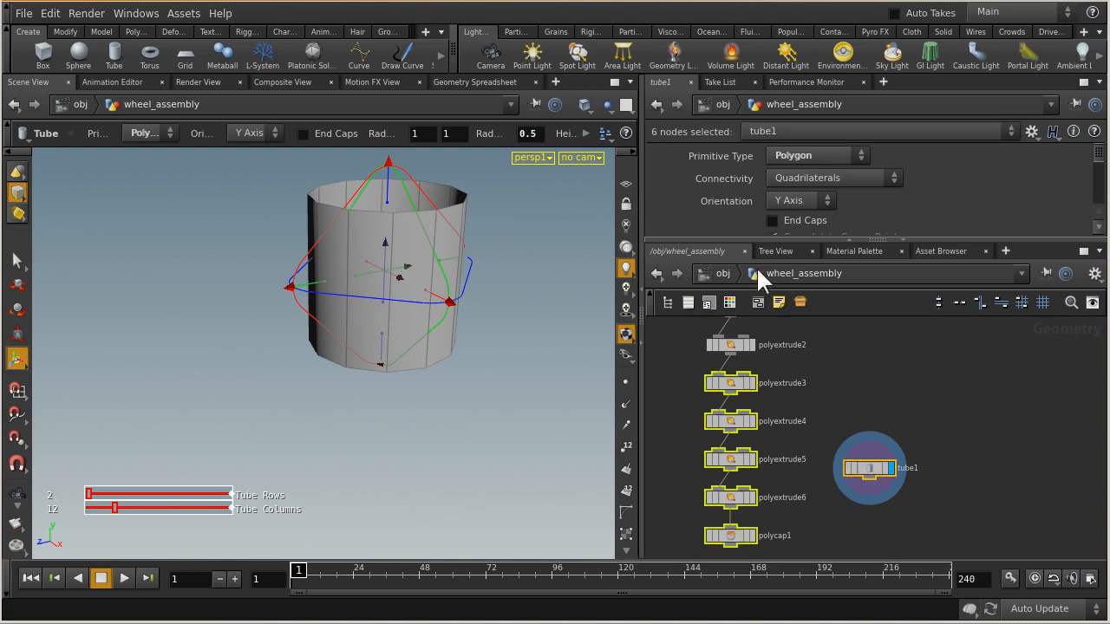
click(977, 370)
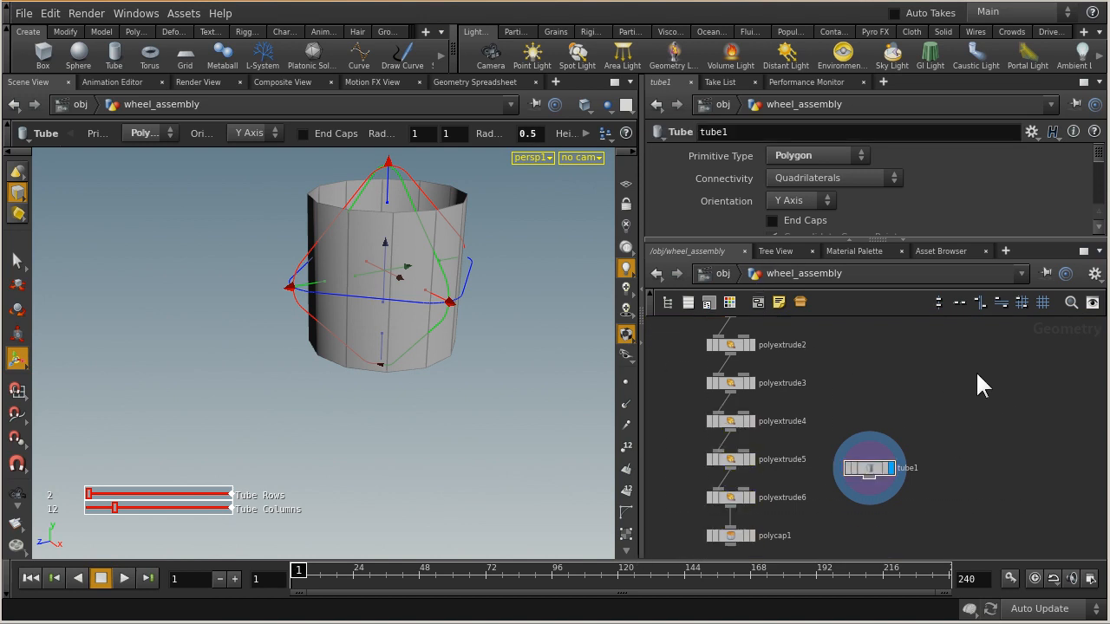
Check the contents of tube_object1 and delete this empty object from the object level.
click(717, 269)
drag(717, 475, 864, 524)
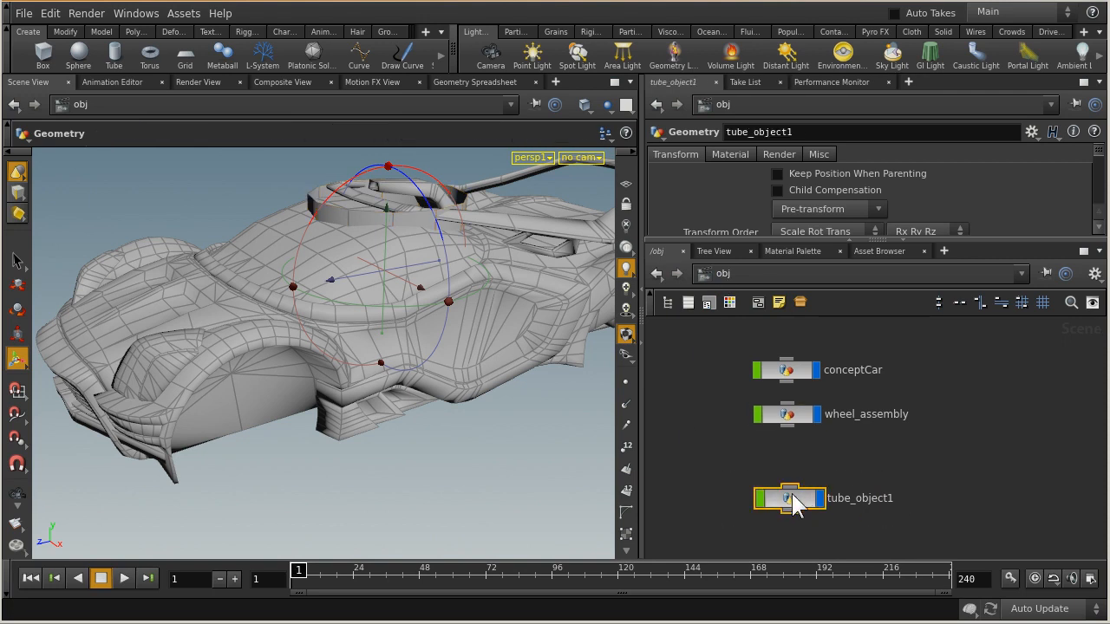
double_click(788, 497)
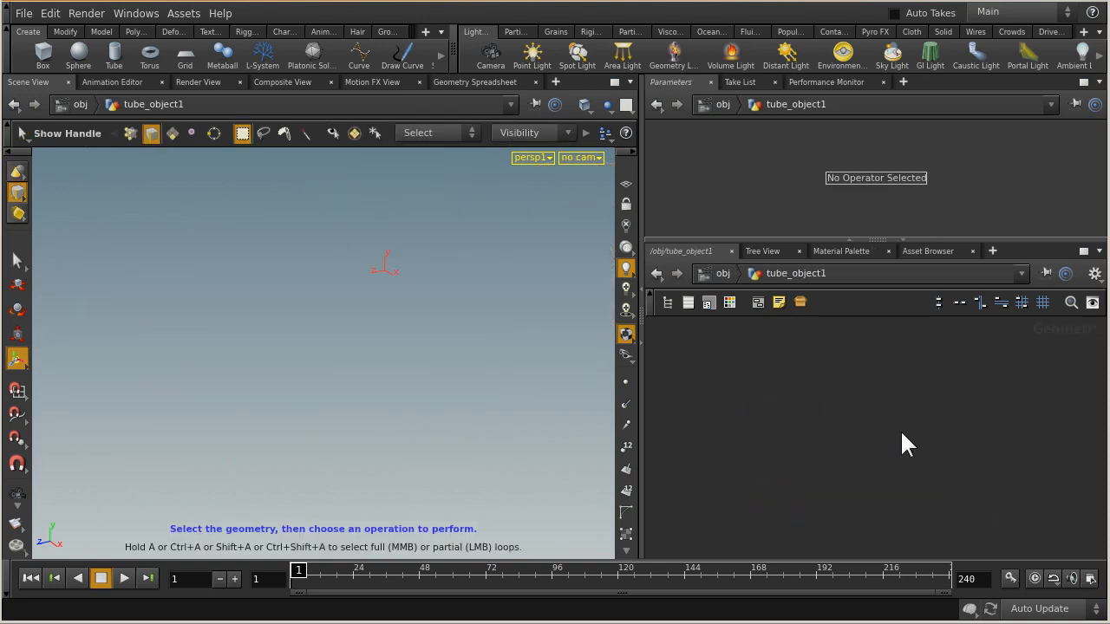
click(719, 273)
drag(906, 468, 806, 512)
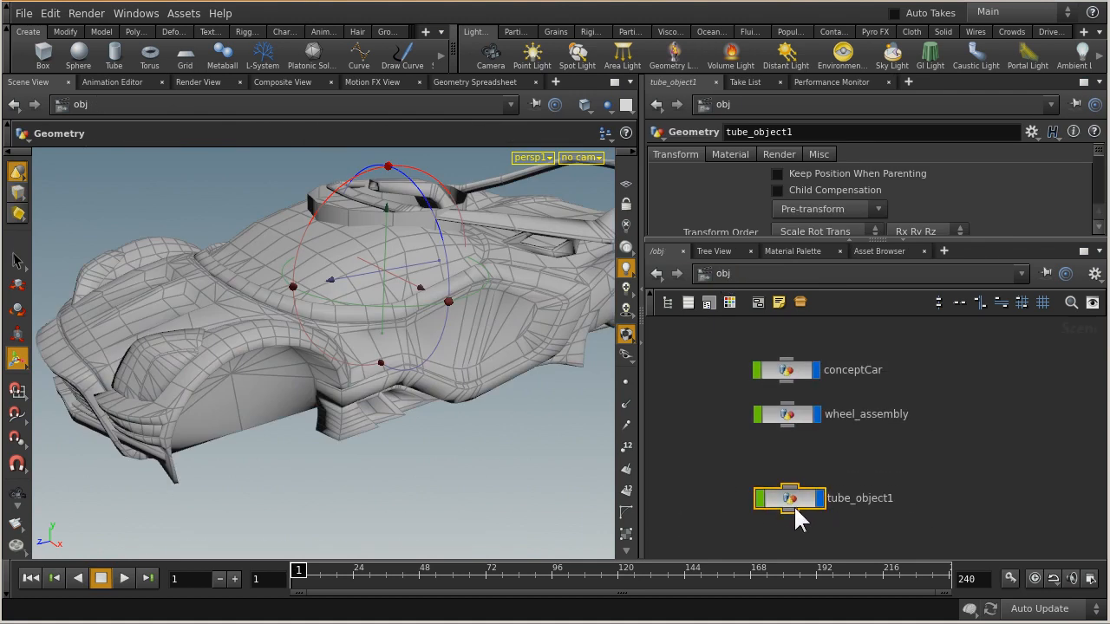
key(Delete)
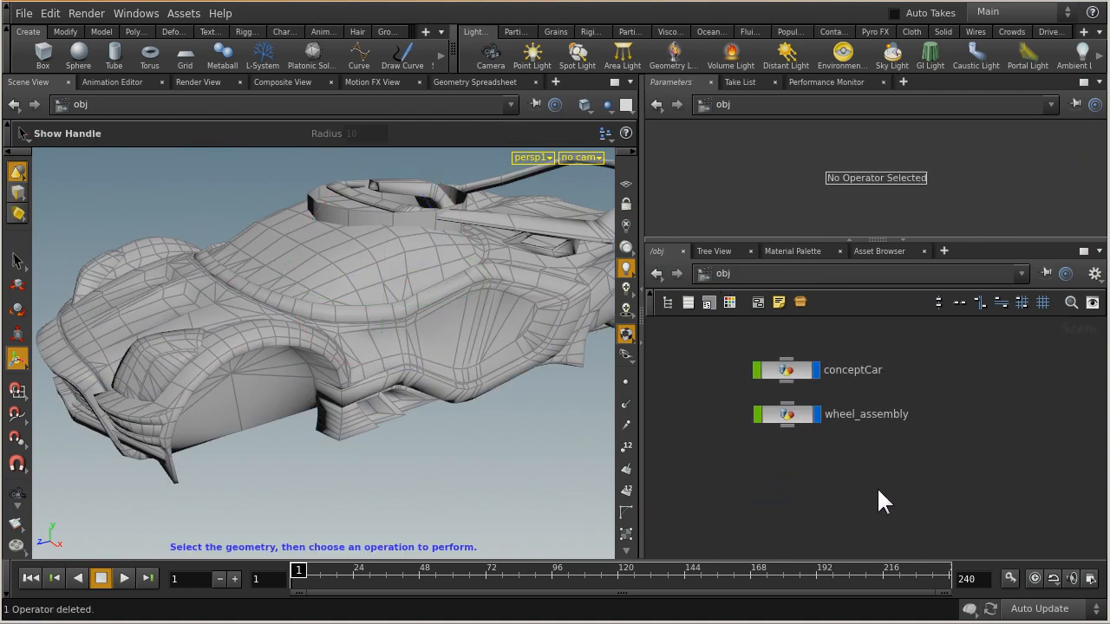
Inside wheel_assembly, make polycap1 the displayed node and position tube1 beside it.
middle_drag(960, 402, 959, 439)
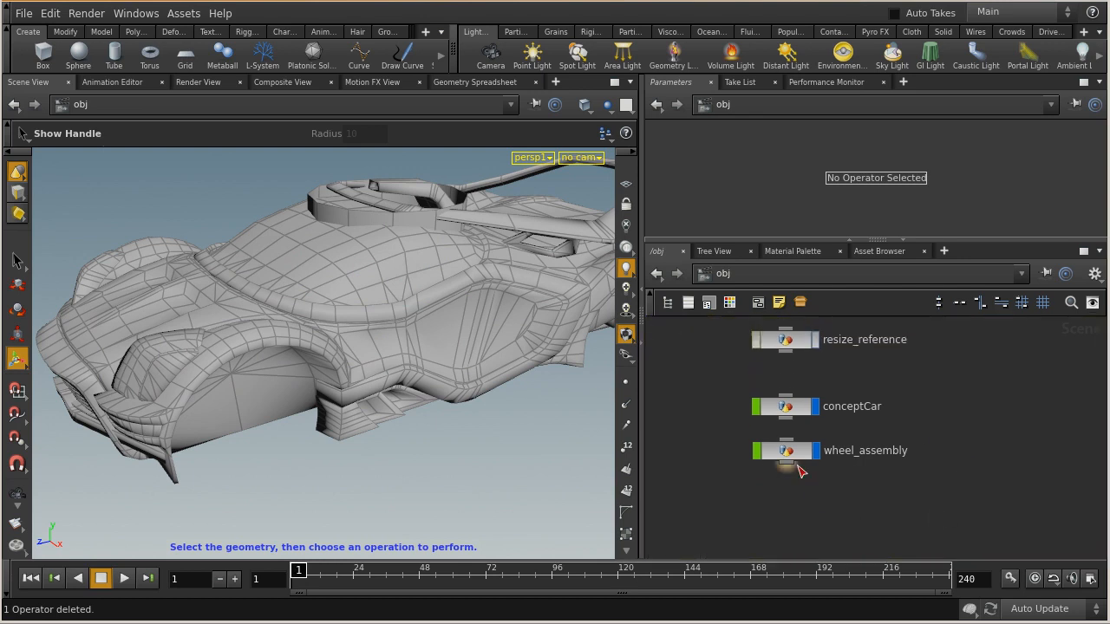
double_click(783, 450)
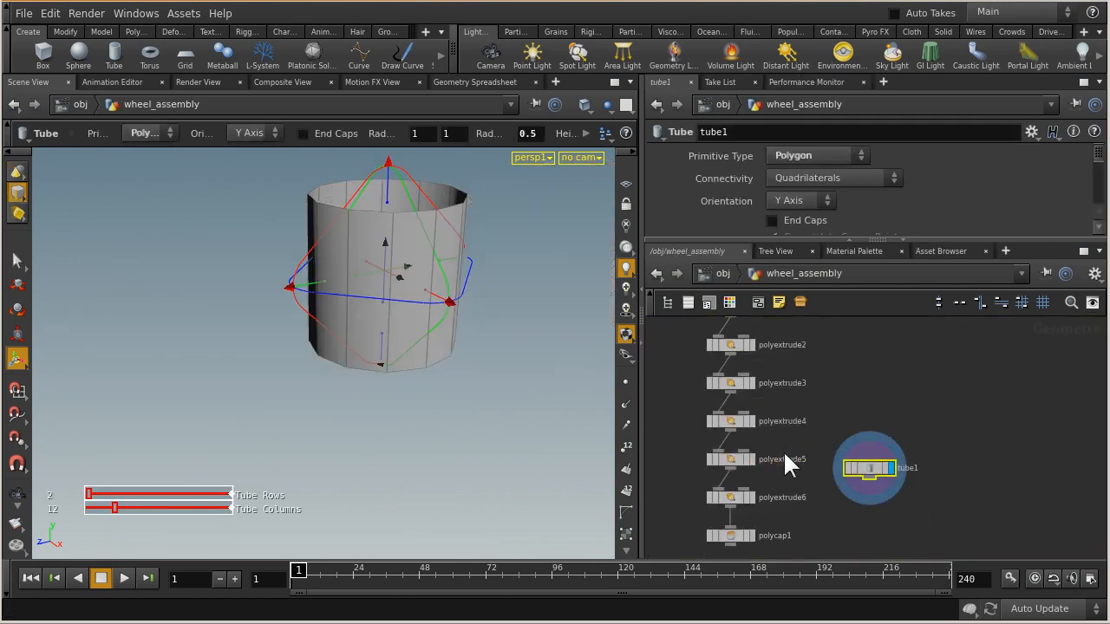
drag(879, 396, 878, 440)
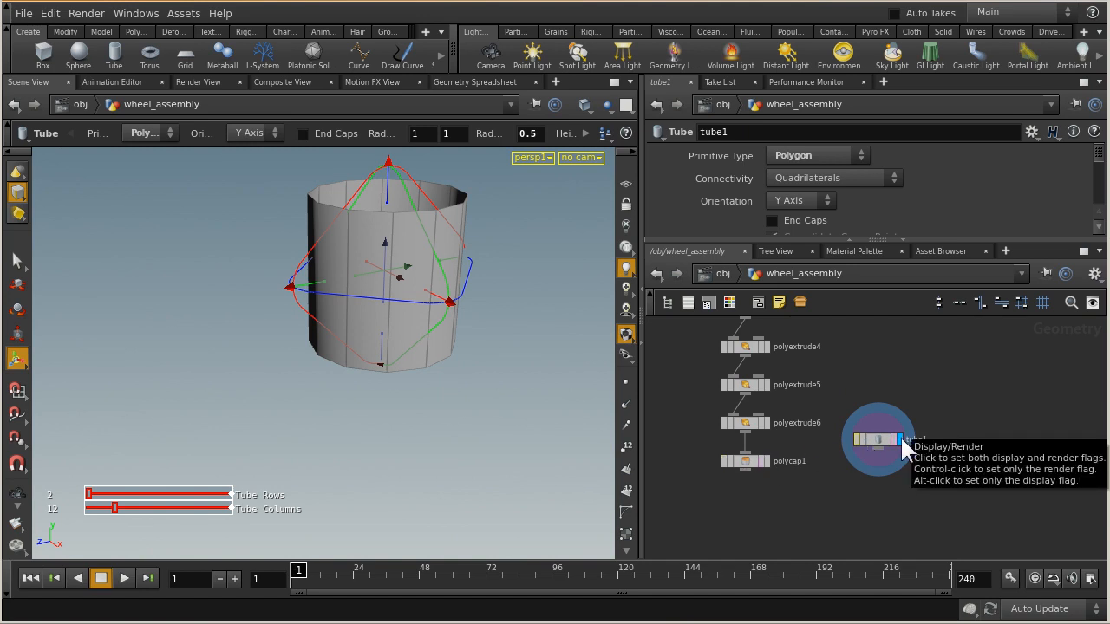
click(767, 461)
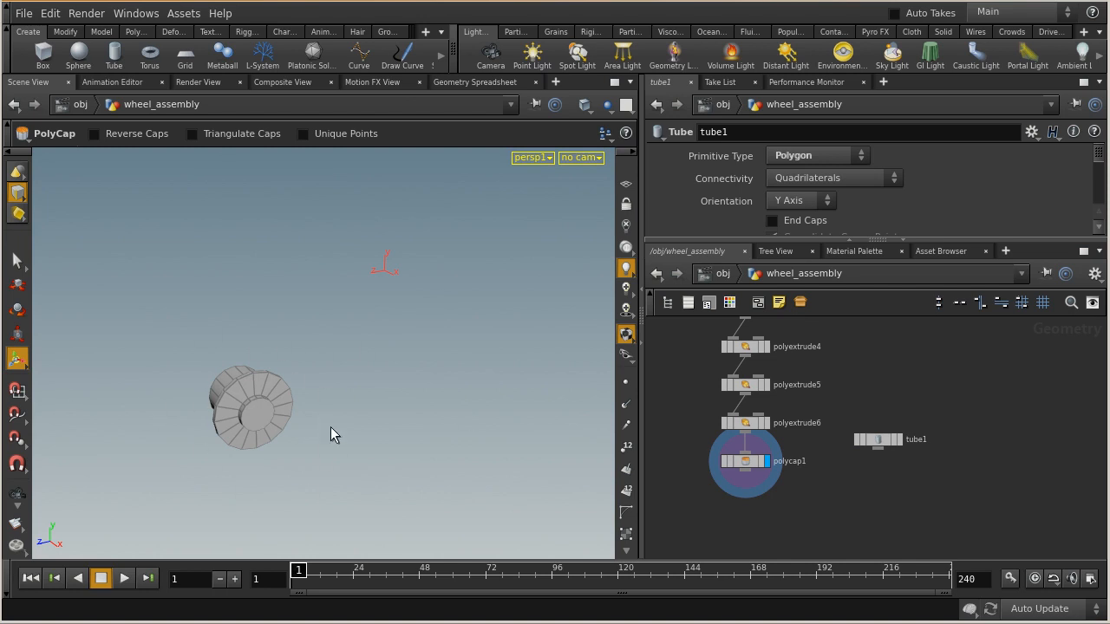
drag(881, 435, 889, 454)
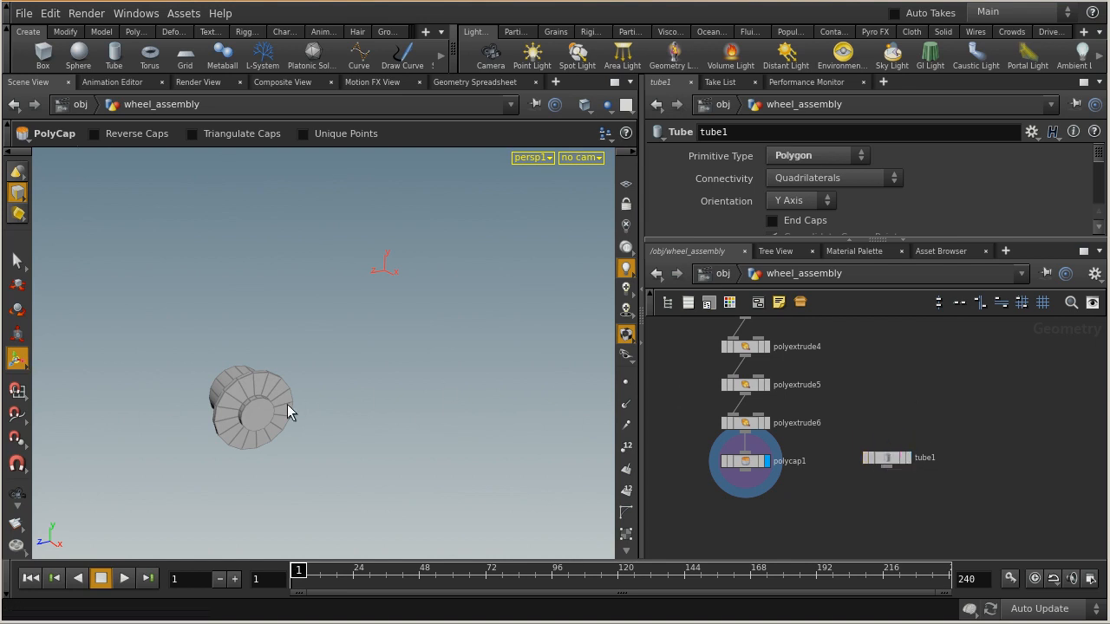
middle_drag(954, 415, 995, 364)
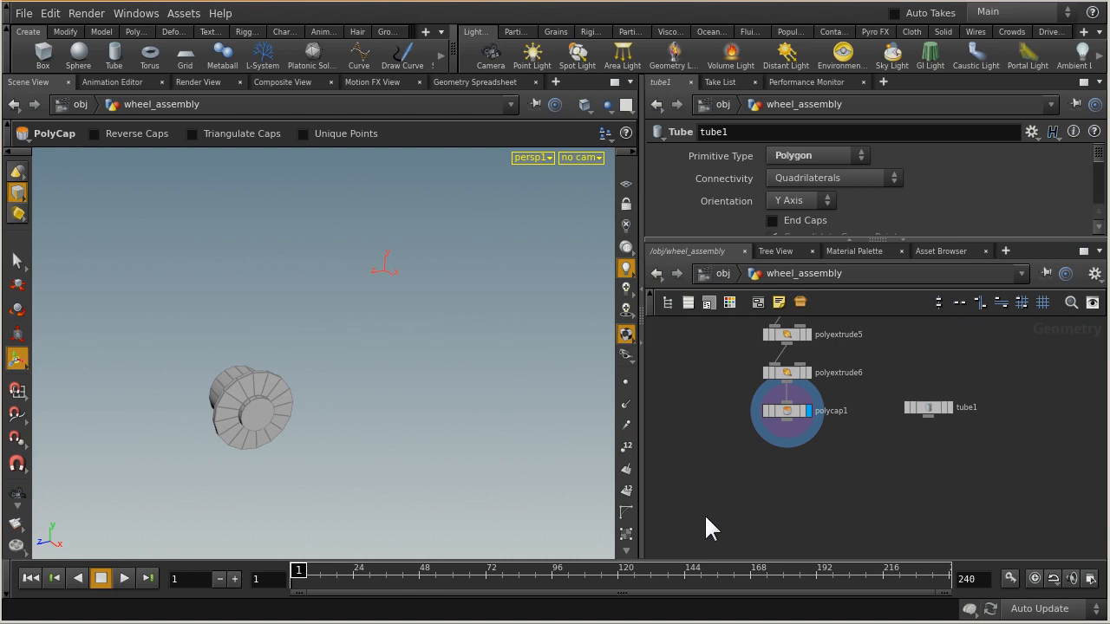
Add a Merge node to wheel_assembly below and between polycap1 and tube1.
key(Tab)
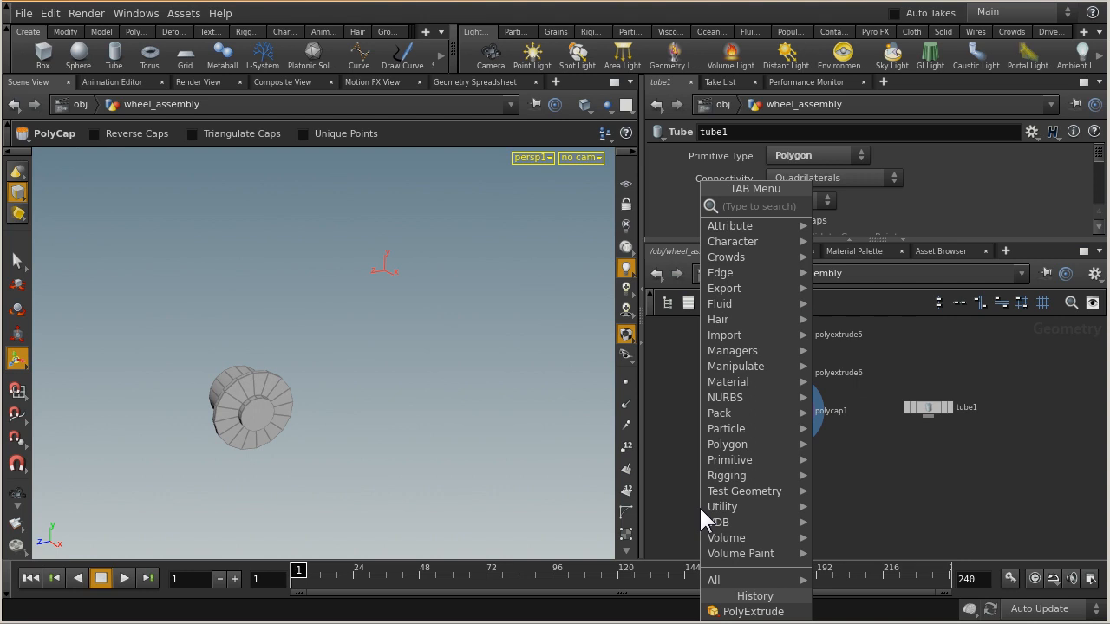
text(mer)
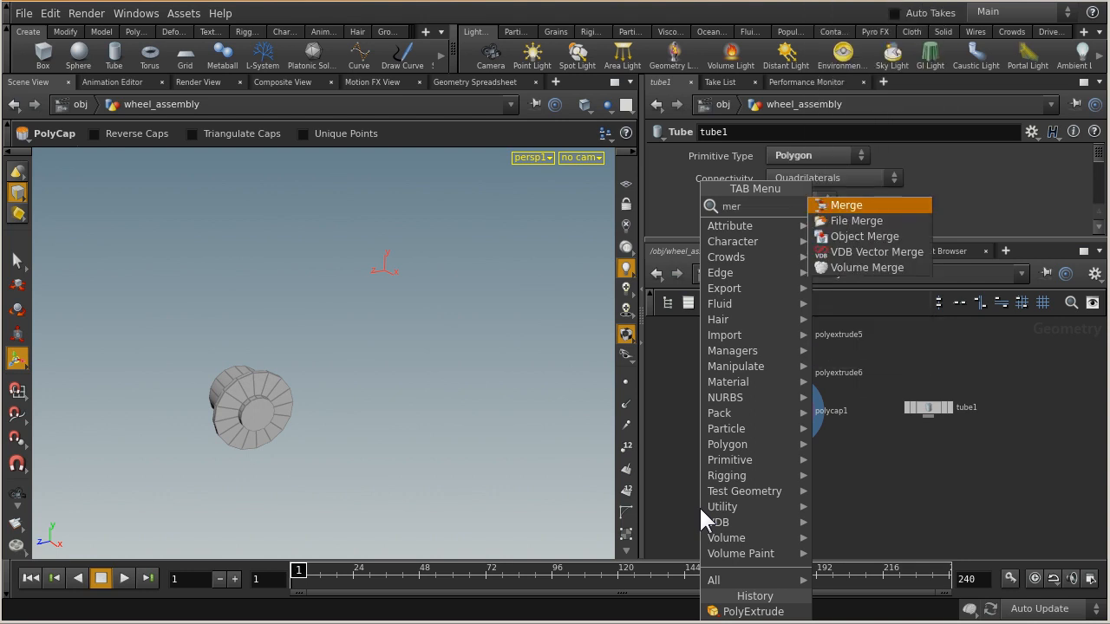
click(849, 207)
click(861, 475)
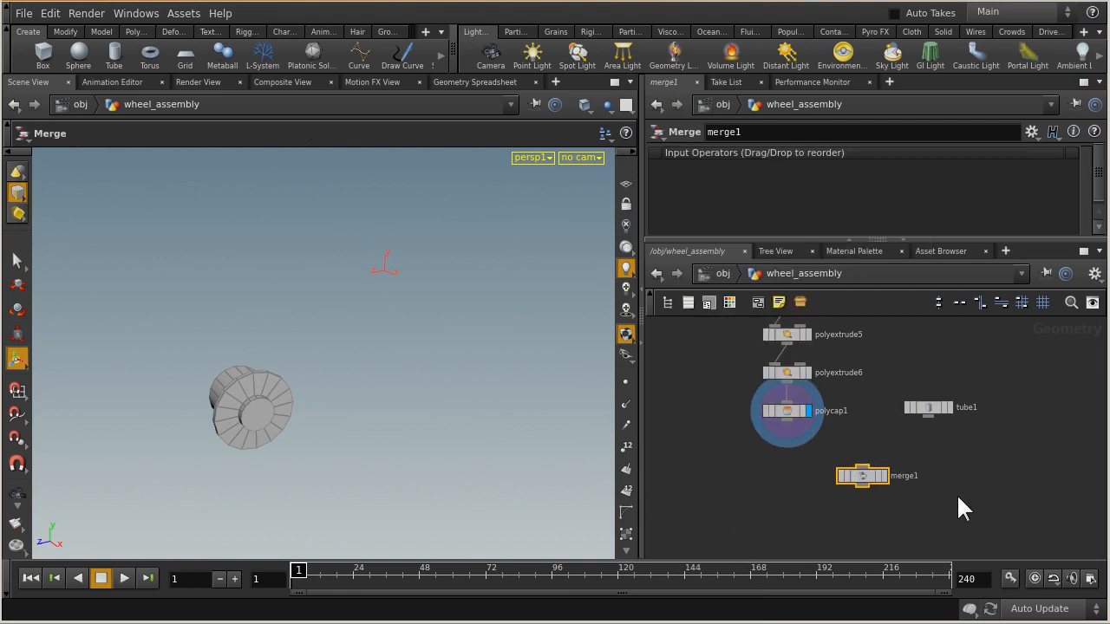
click(1000, 485)
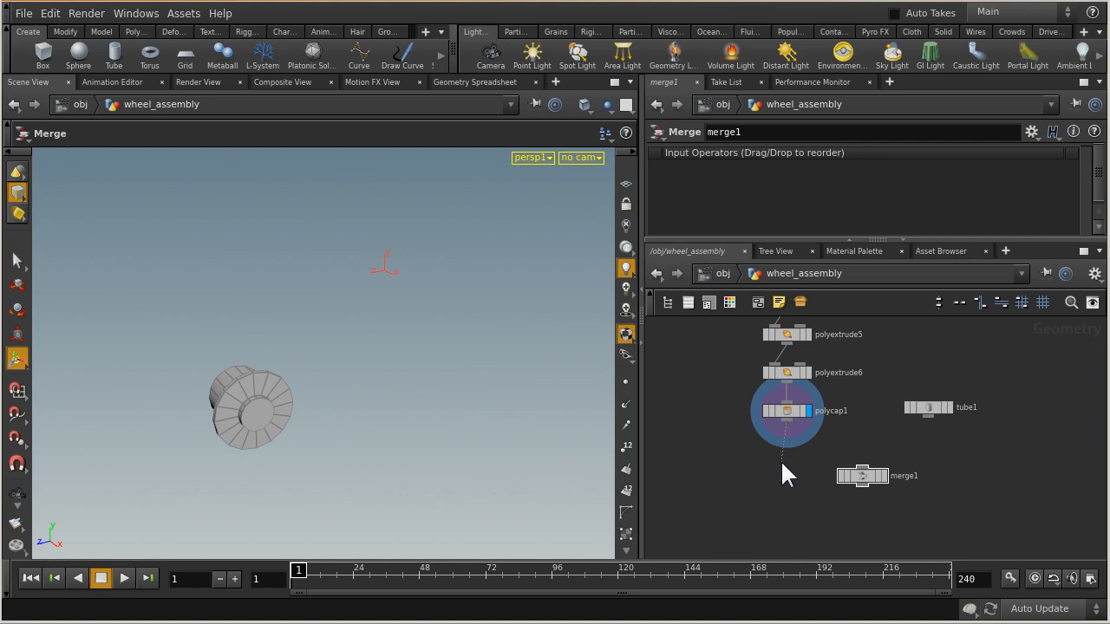
Wire polycap1 and tube1 into the Merge node and make it the displayed and rendered node.
click(863, 470)
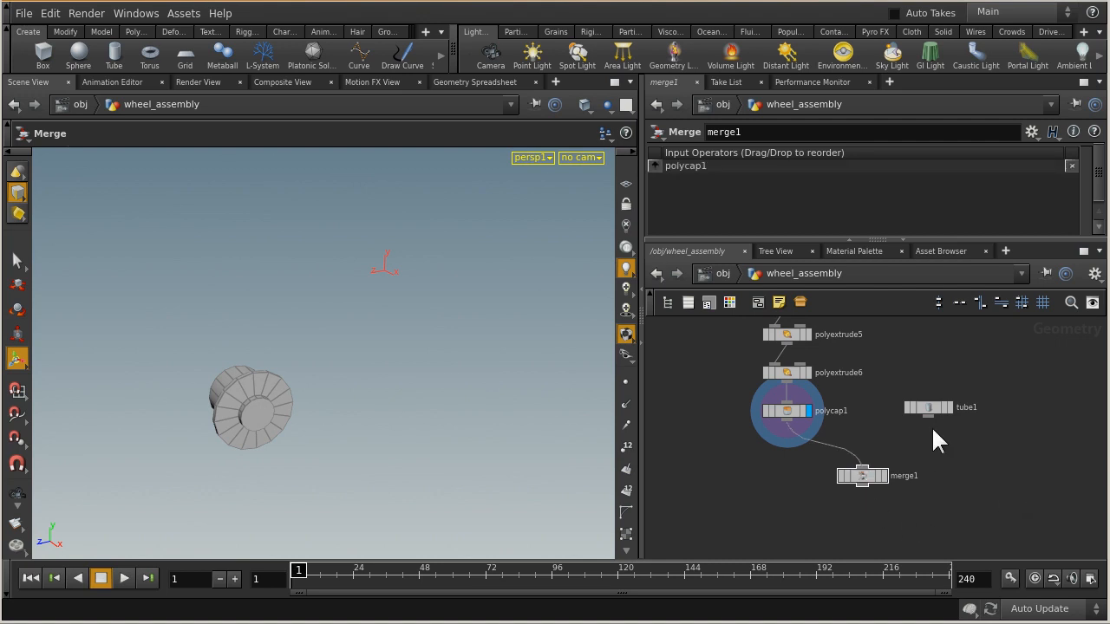
click(930, 422)
click(868, 467)
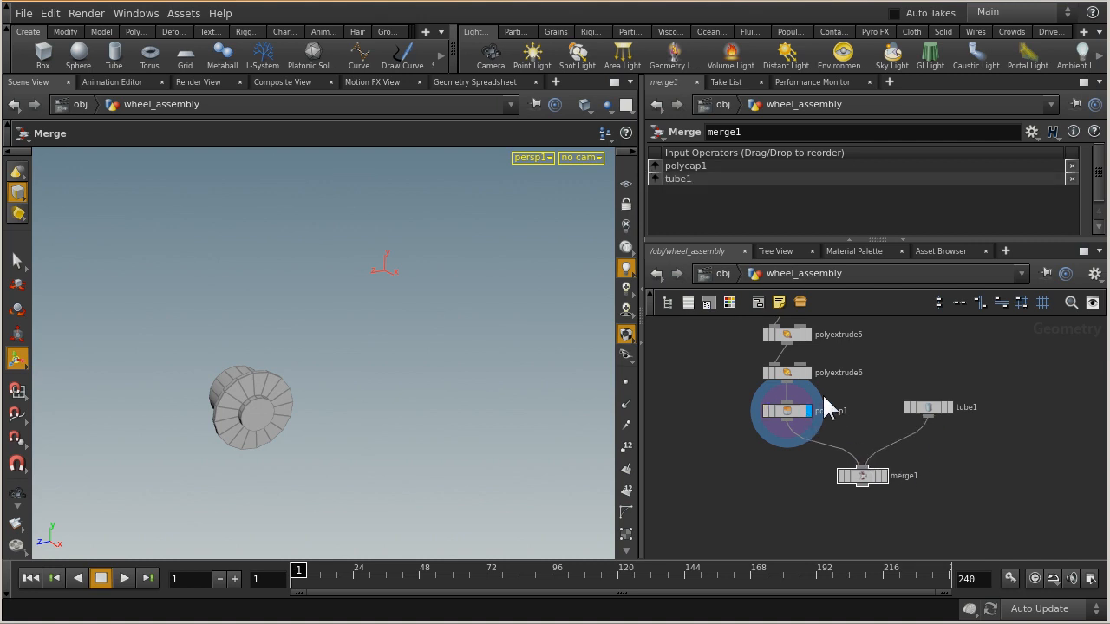
click(883, 474)
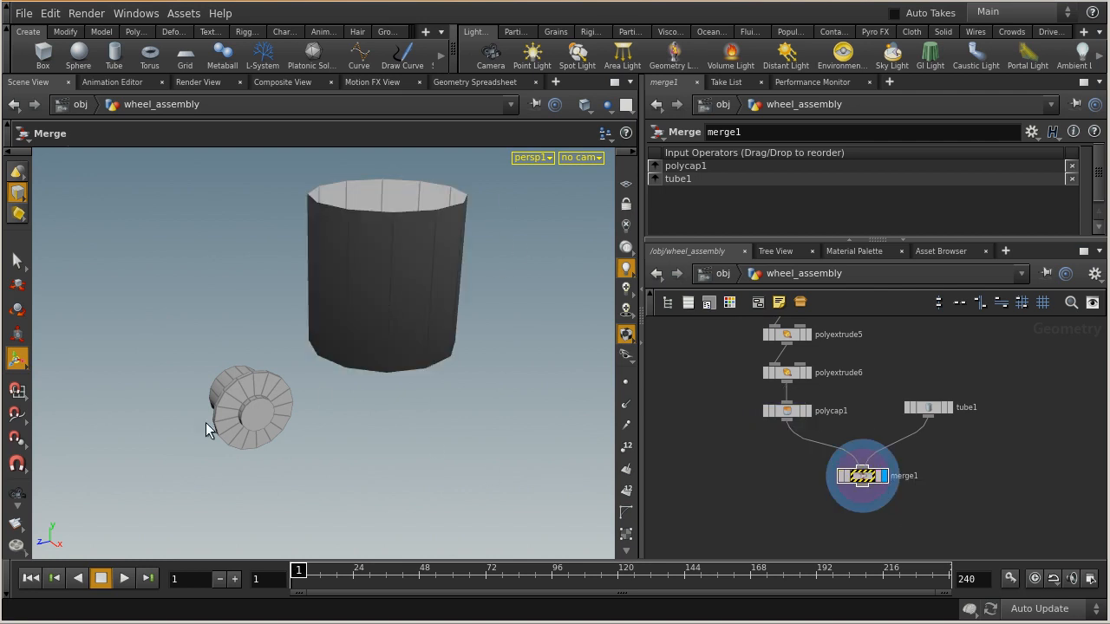
Move merge1 slightly aside in the network and place tube1 higher and farther away from polycap1.
key(Escape)
drag(235, 403, 416, 255)
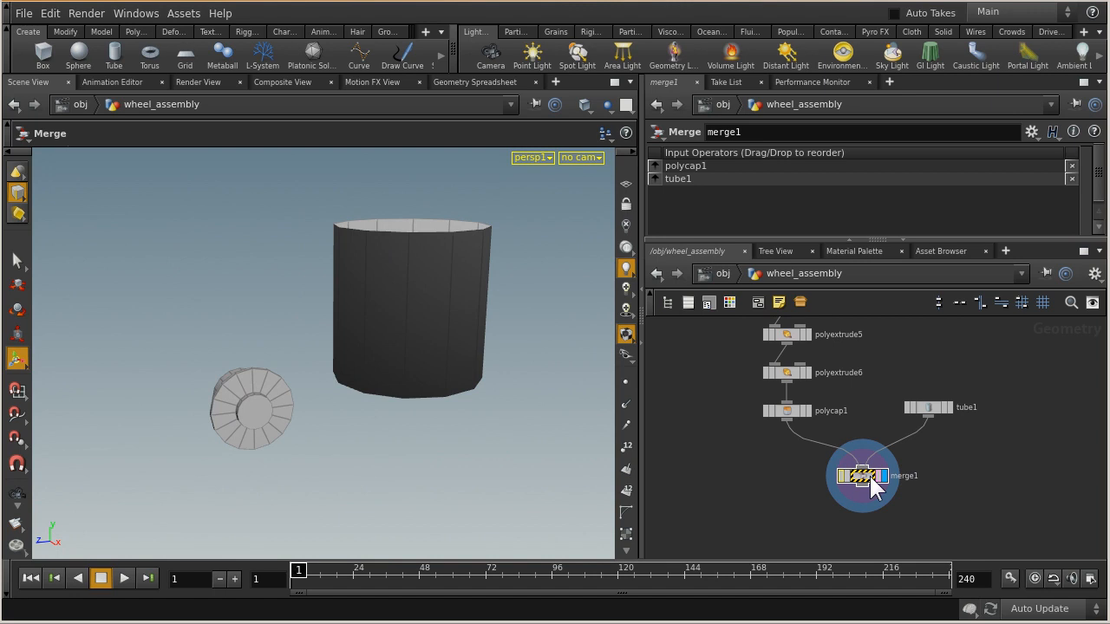
drag(868, 486, 847, 490)
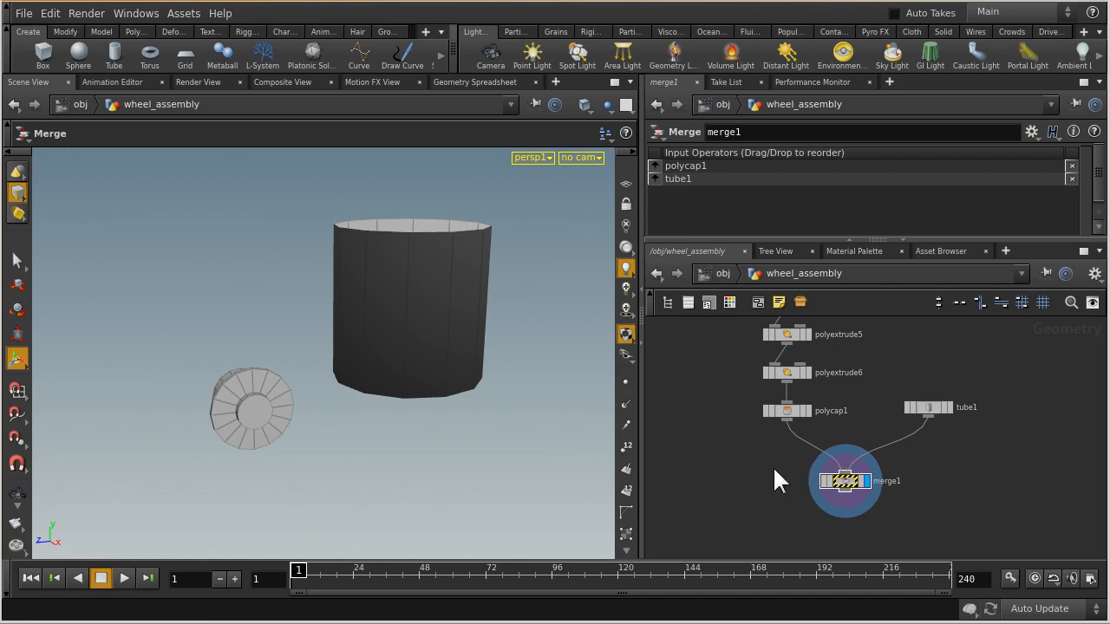
middle_click(844, 482)
drag(899, 429, 945, 385)
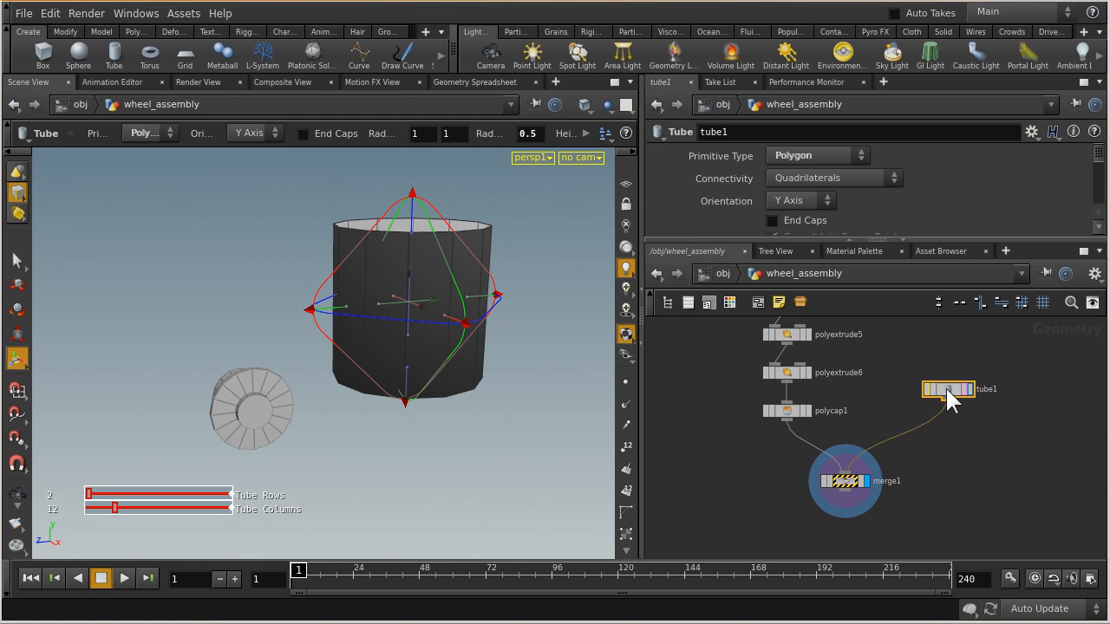
Check the polyextrude chain above polycap1 and move merge1 farther below its two input nodes.
click(789, 413)
middle_drag(700, 392, 696, 431)
scroll(696, 431, down, 5)
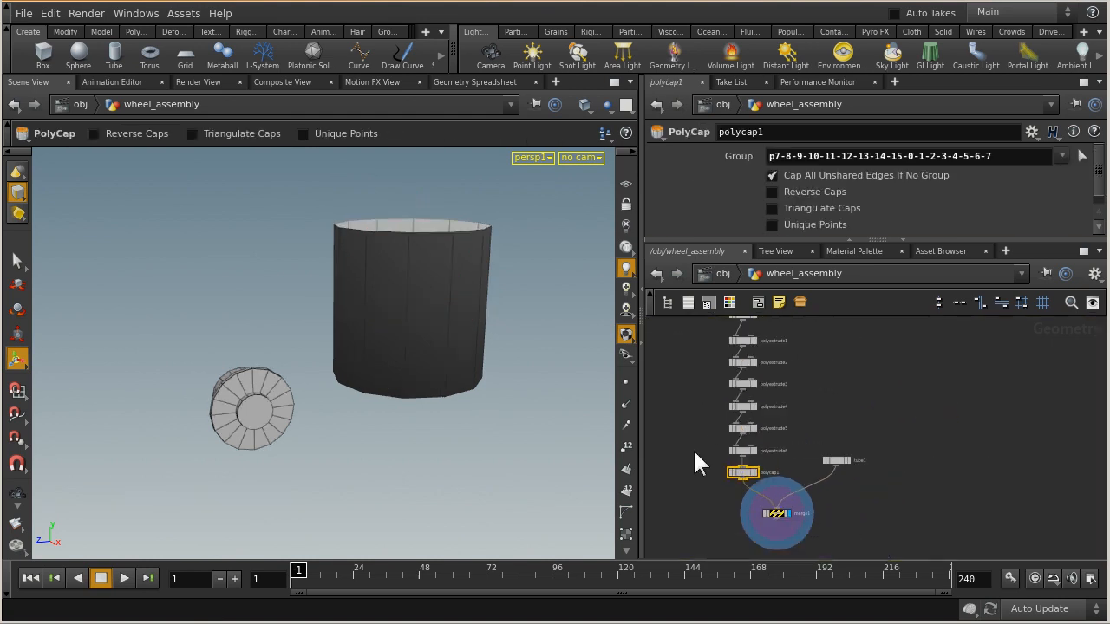
scroll(802, 443, up, 5)
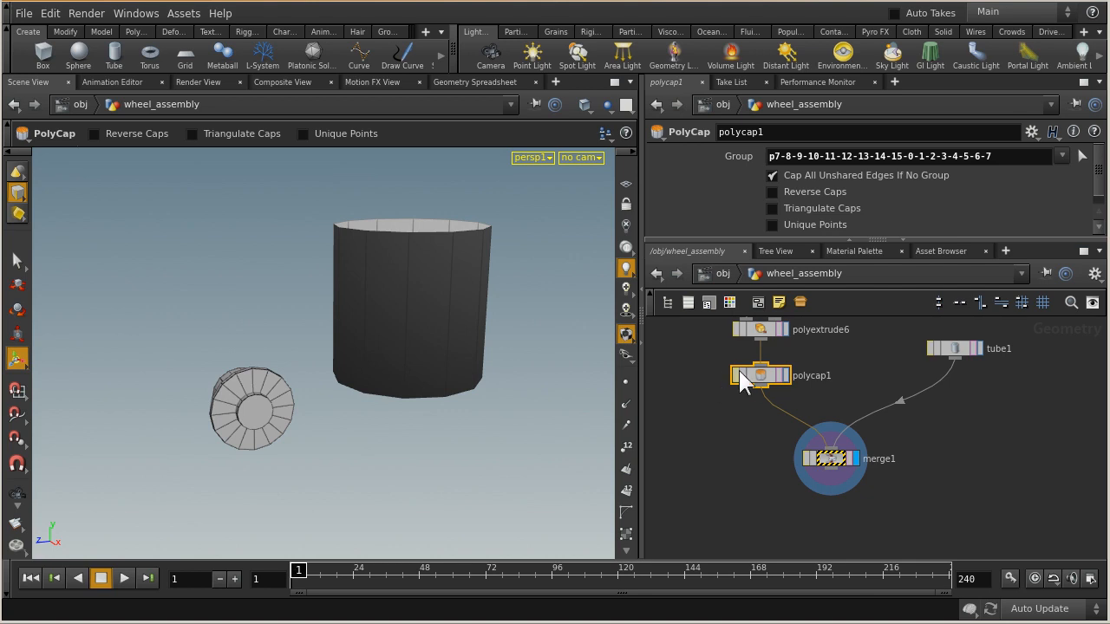
click(1000, 477)
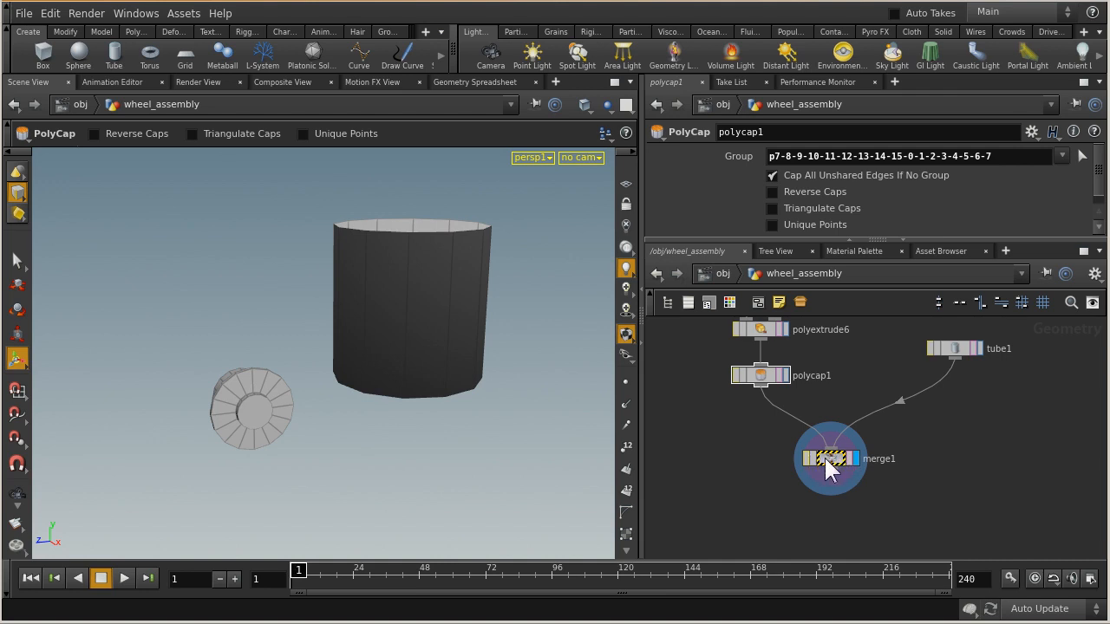
drag(829, 458, 840, 537)
scroll(955, 472, down, 1)
middle_drag(955, 472, 912, 431)
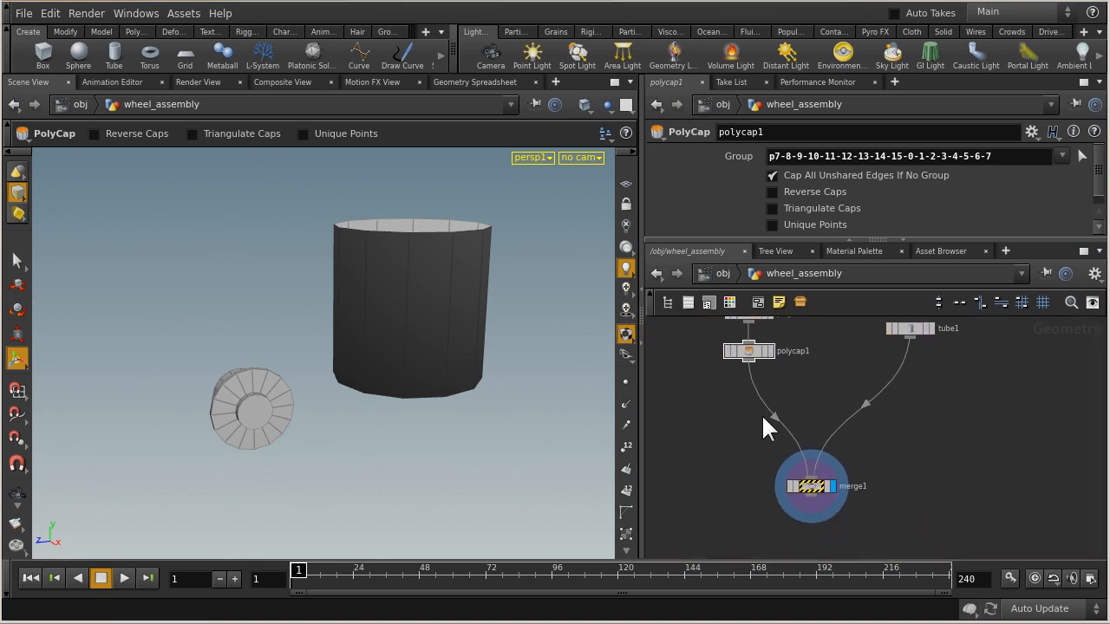
Inspect tube1's node information for its geometry counts, size, center and bounds.
middle_drag(1015, 353, 1000, 448)
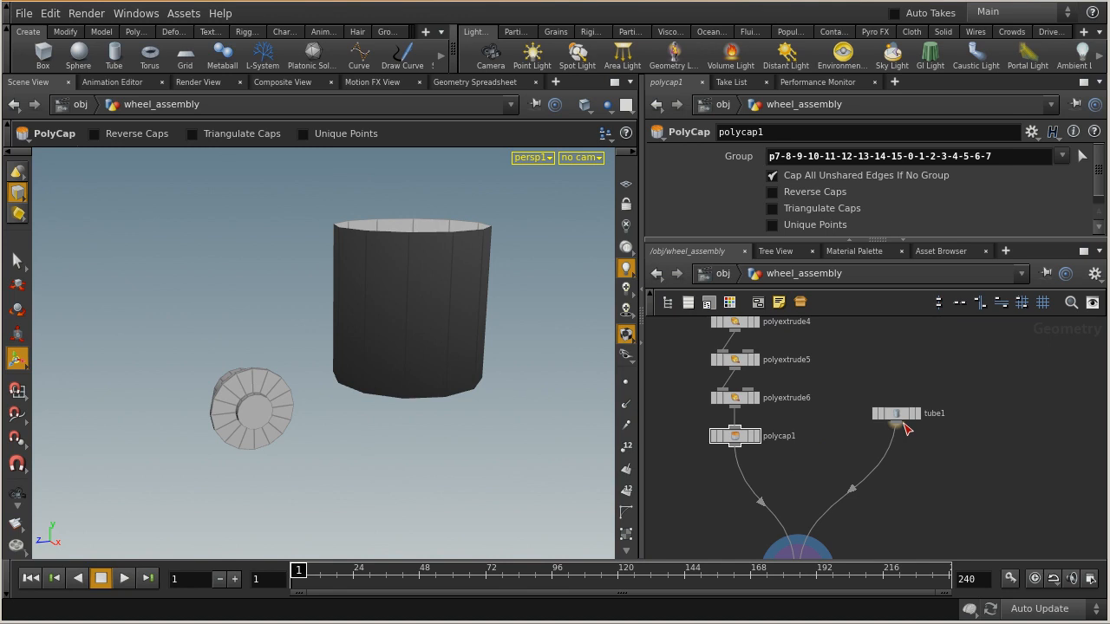
scroll(898, 413, up, 4)
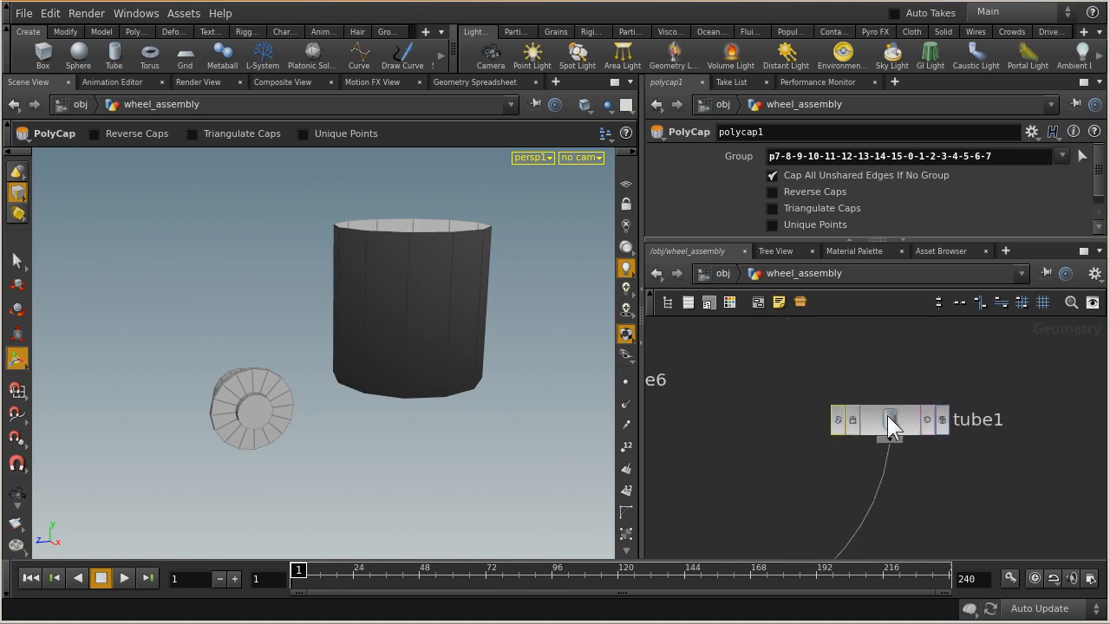
middle_drag(892, 414, 867, 417)
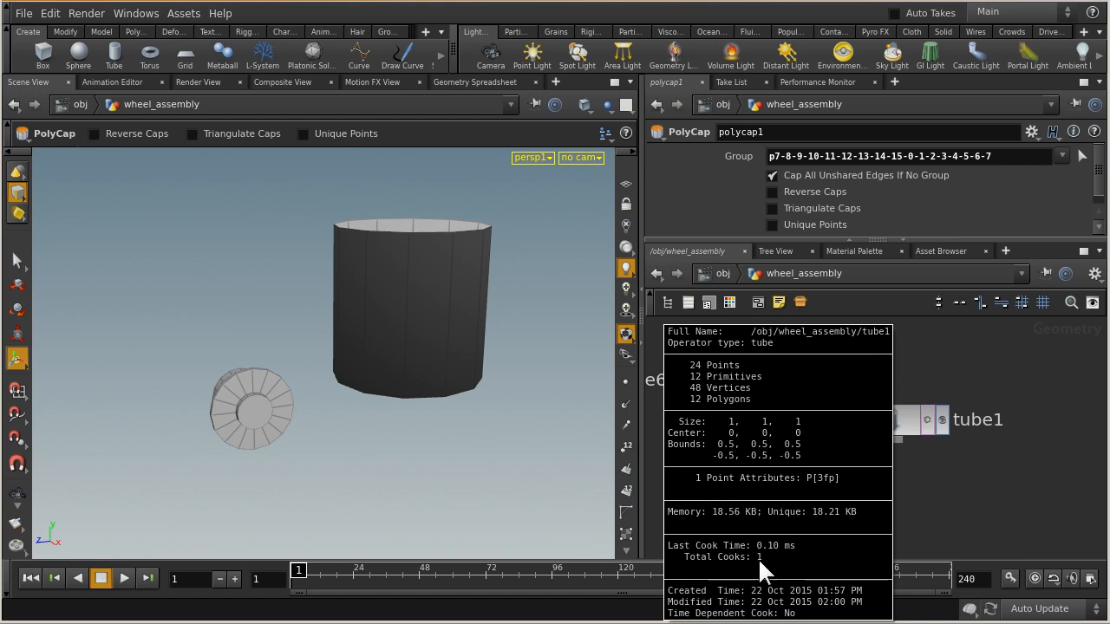
middle_drag(776, 469, 923, 452)
middle_drag(892, 513, 823, 478)
Set the orientation of tube1 to X Axis.
scroll(761, 418, down, 3)
click(889, 402)
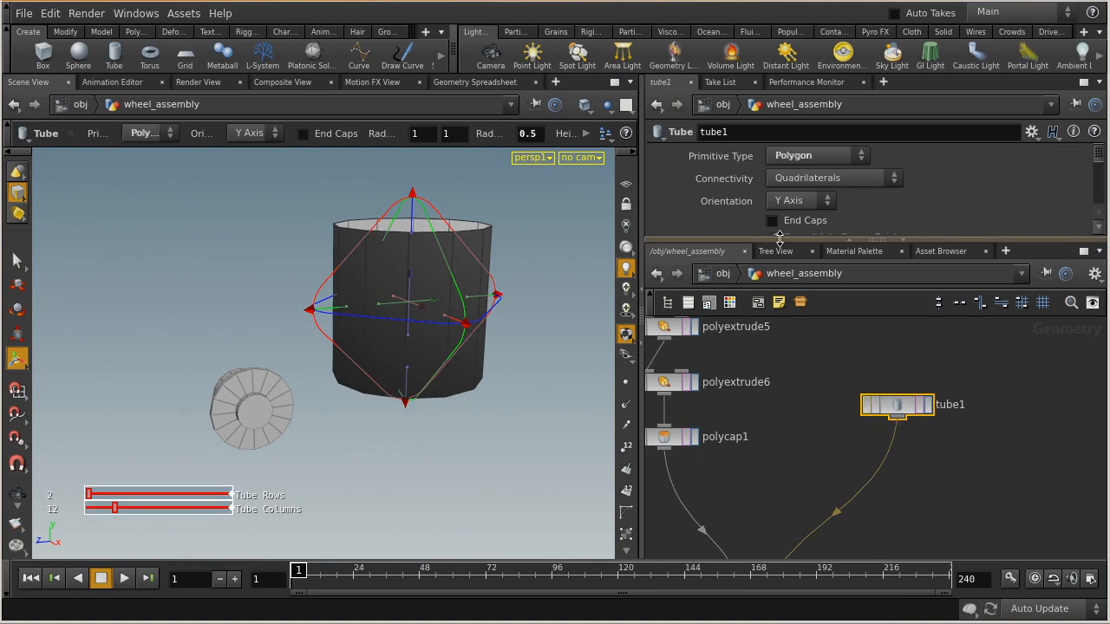
drag(778, 243, 751, 256)
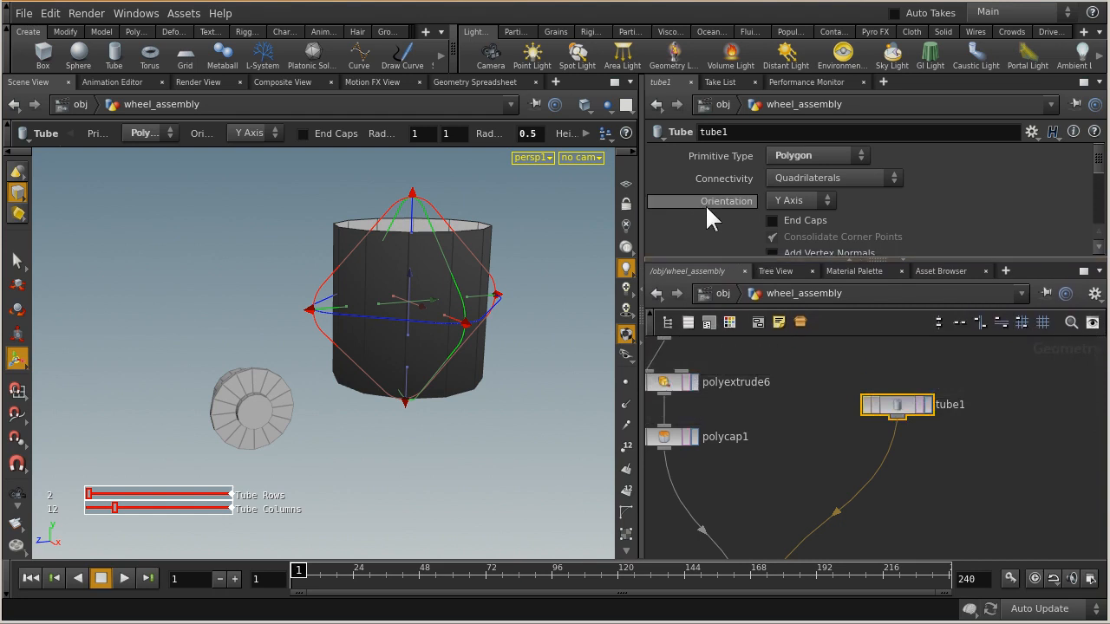
mouse_move(705, 204)
click(802, 196)
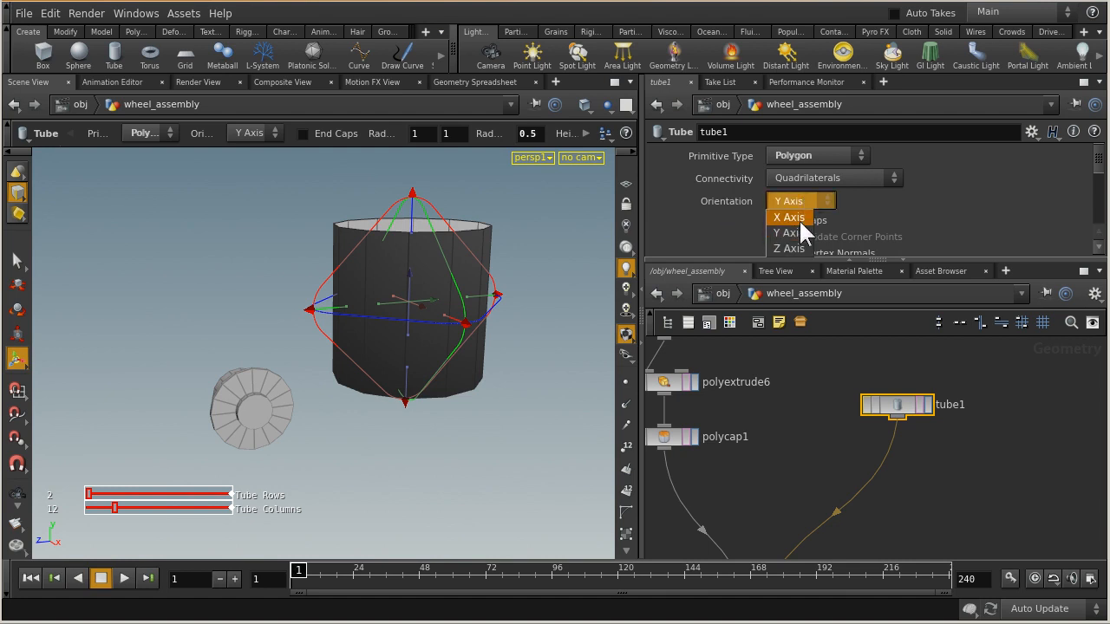
click(801, 221)
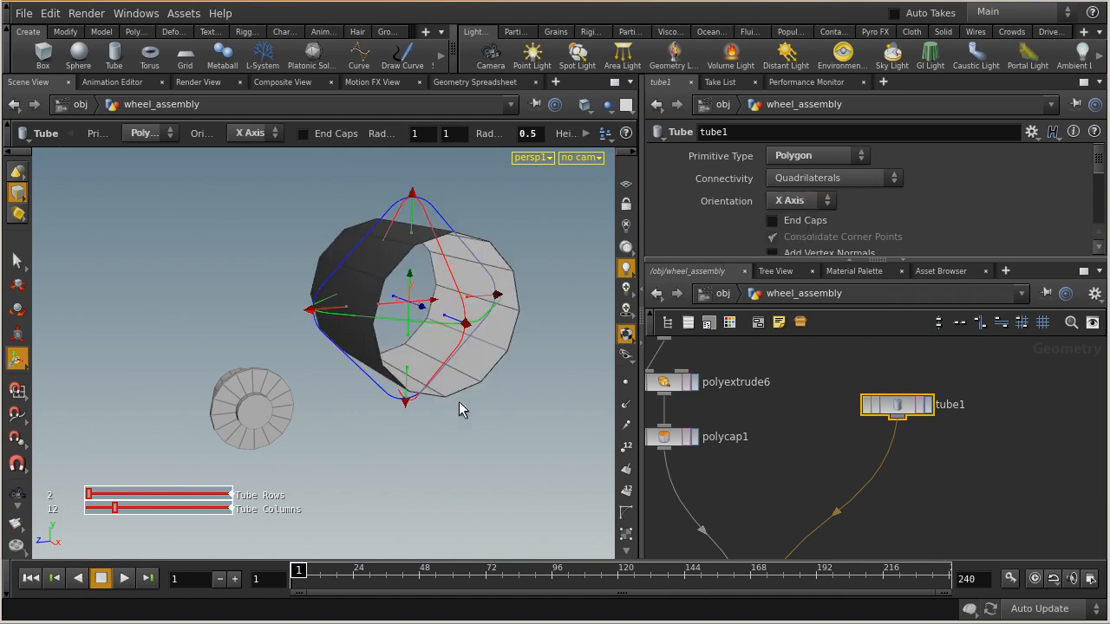
Move tube1 by hand around the wheel hub, to a center of about 0, -0.385, 1.127.
drag(433, 302, 230, 353)
alt+drag(298, 411, 59, 358)
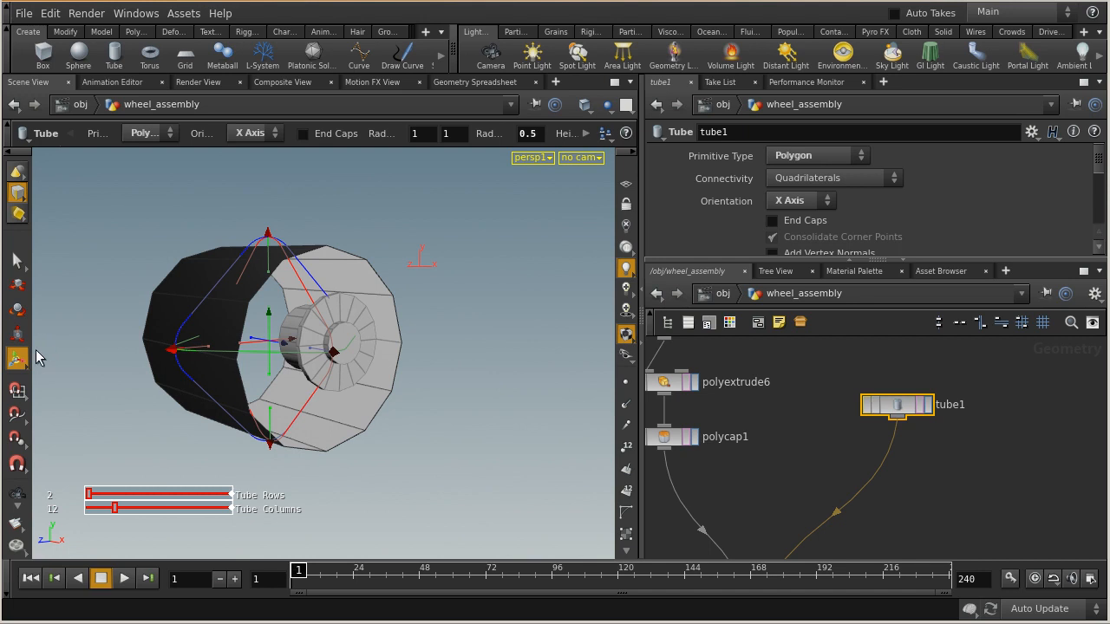
key(s)
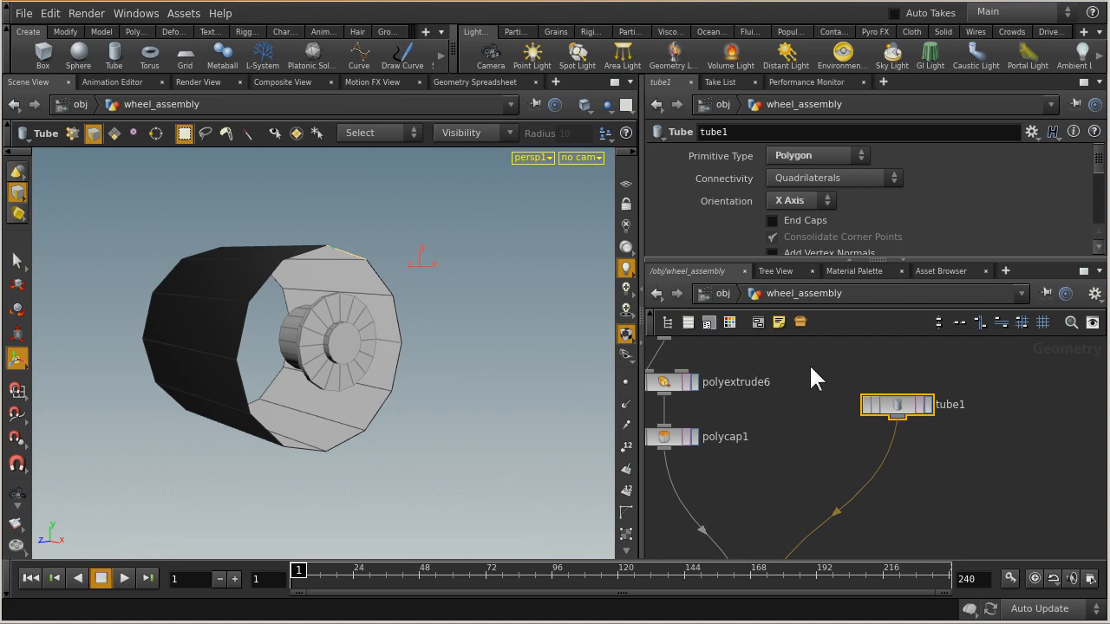
Fine-tune tube1's center to -0.364519 in Y and about -0.043 in X to align it with the hub.
middle_drag(815, 369, 860, 384)
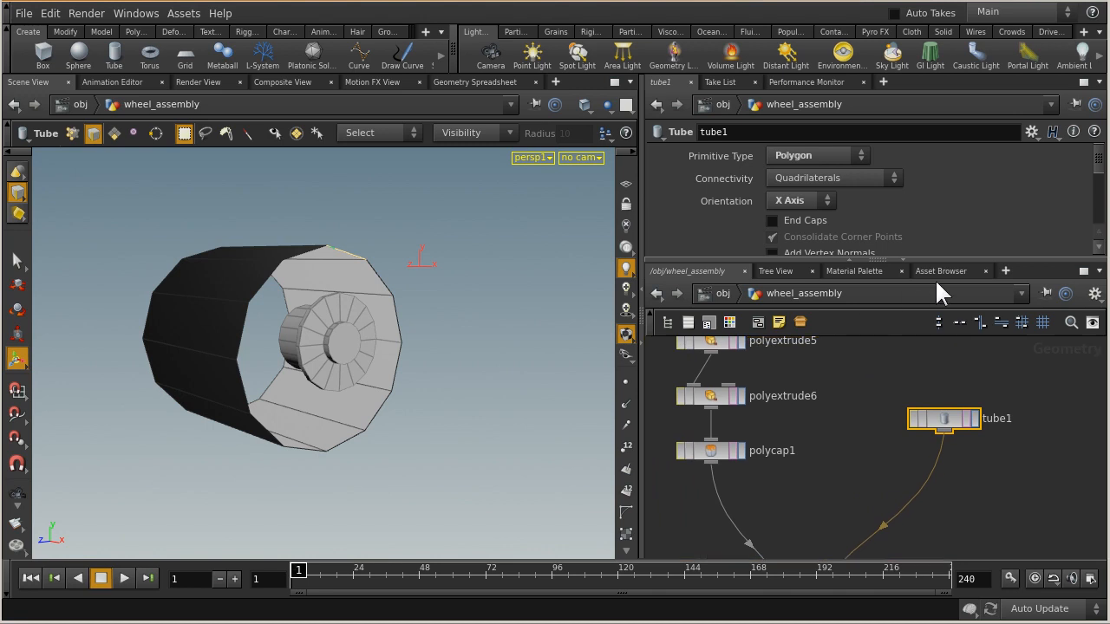
drag(972, 260, 972, 295)
scroll(992, 245, down, 2)
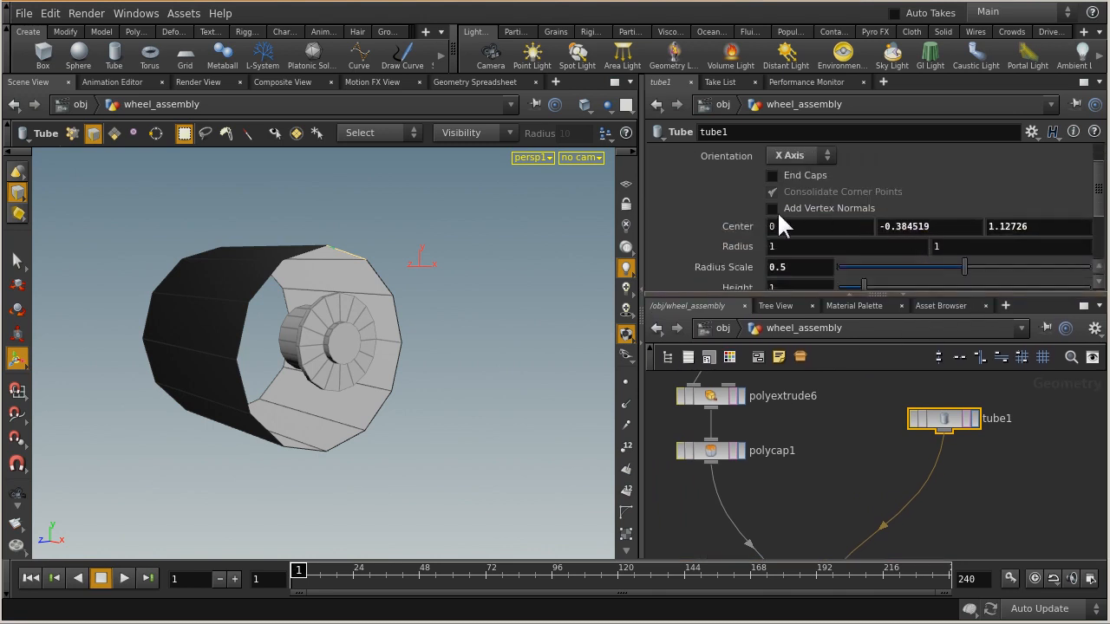
click(946, 423)
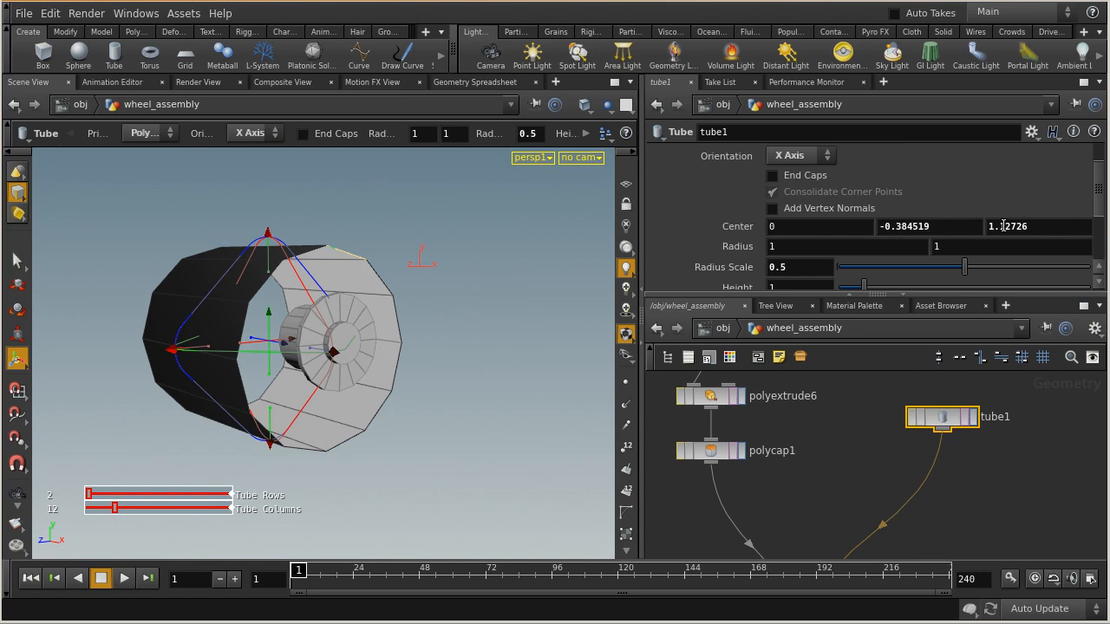
middle_click(958, 227)
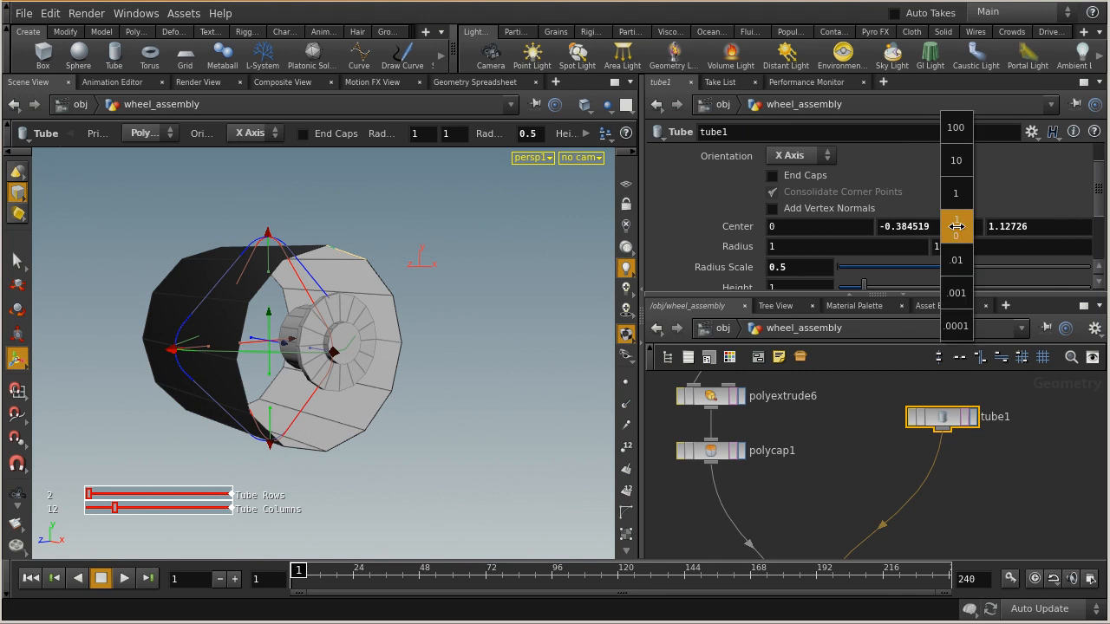
middle_drag(957, 226, 958, 257)
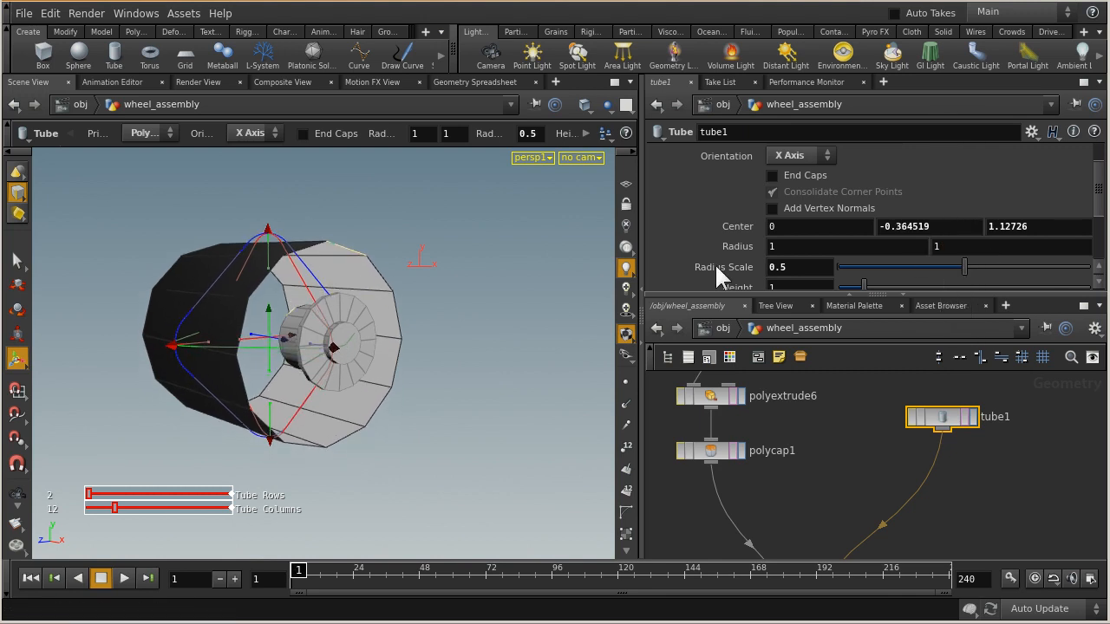
mouse_move(286, 345)
mouse_down()
mouse_move(347, 354)
mouse_move(274, 345)
mouse_move(349, 354)
mouse_move(291, 347)
mouse_up()
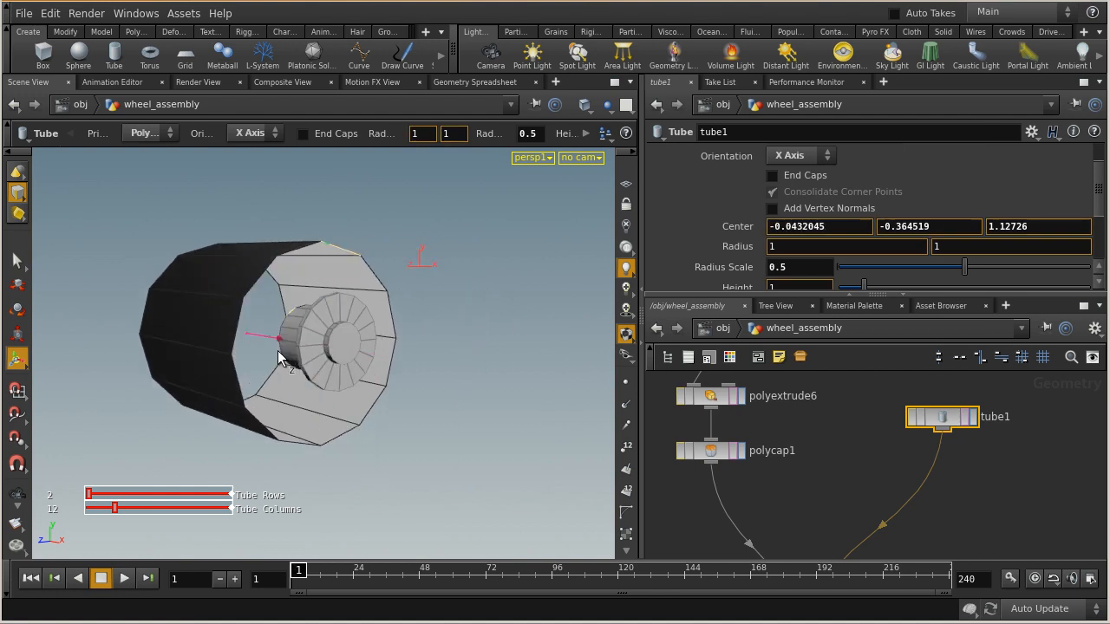
Copy the Center parameter of circle1 at the start of the wheel's node chain.
middle_drag(1036, 423, 1000, 528)
scroll(936, 442, down, 4)
middle_drag(932, 429, 926, 542)
scroll(894, 434, up, 2)
scroll(845, 447, up, 3)
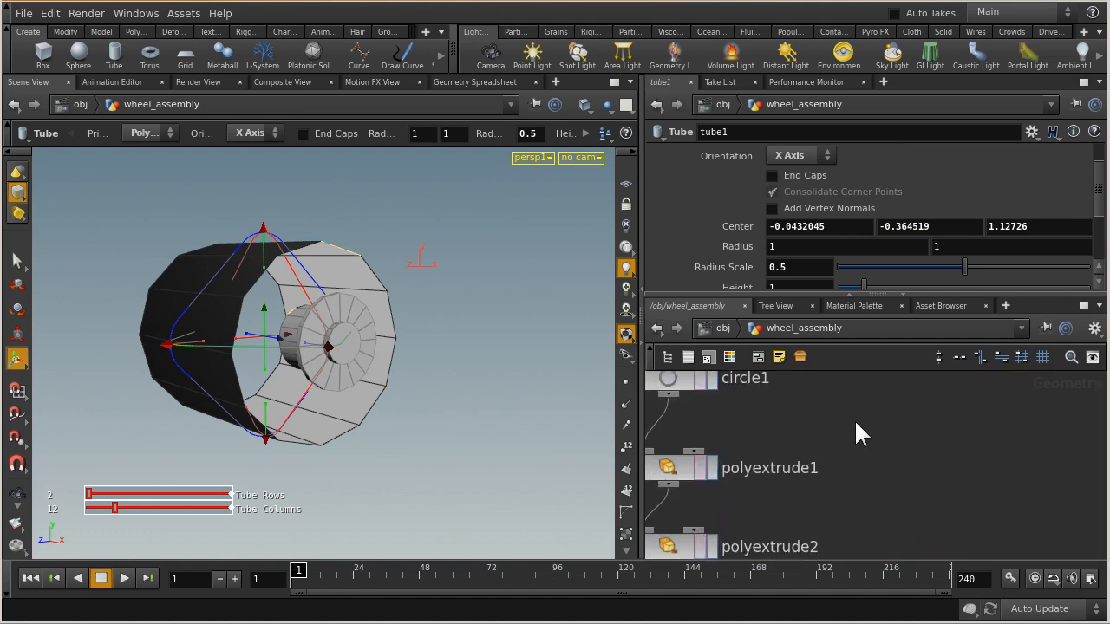
click(748, 440)
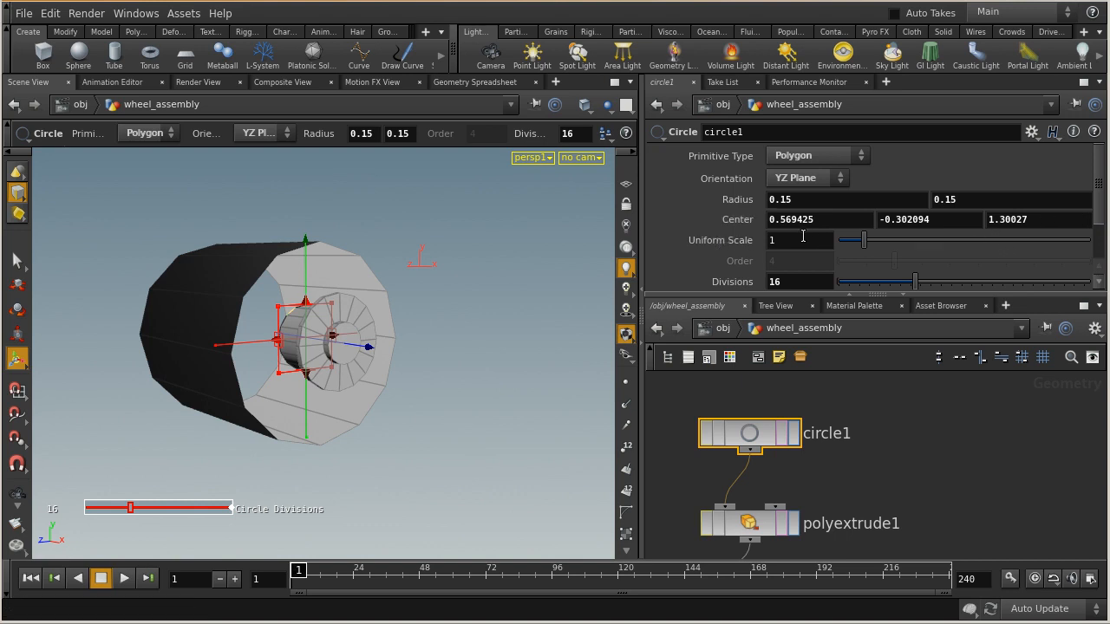
right_click(713, 220)
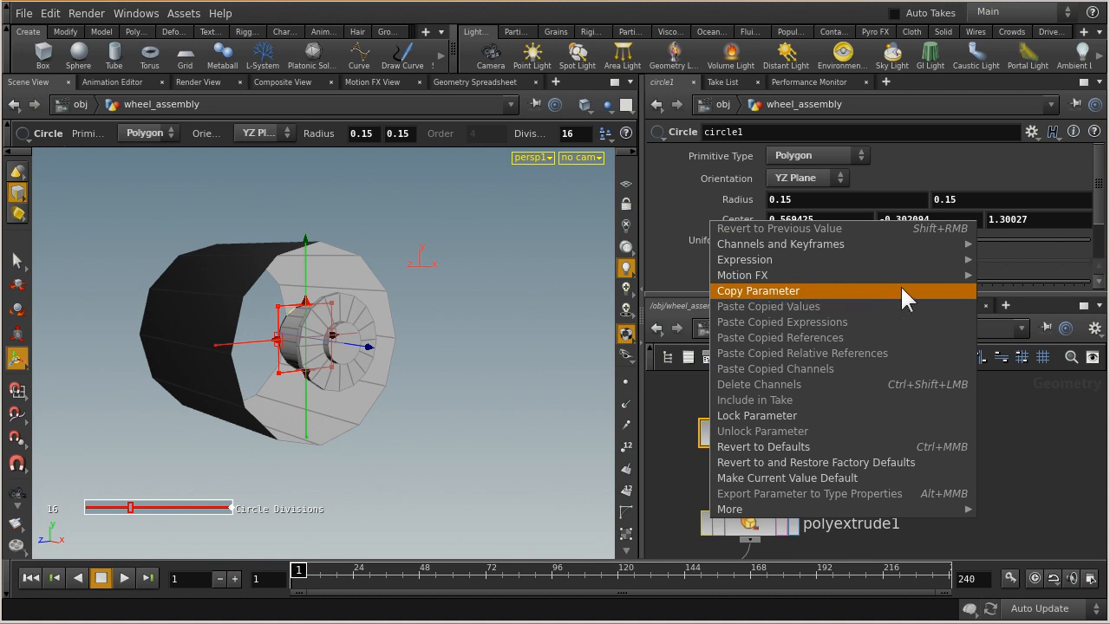
click(738, 290)
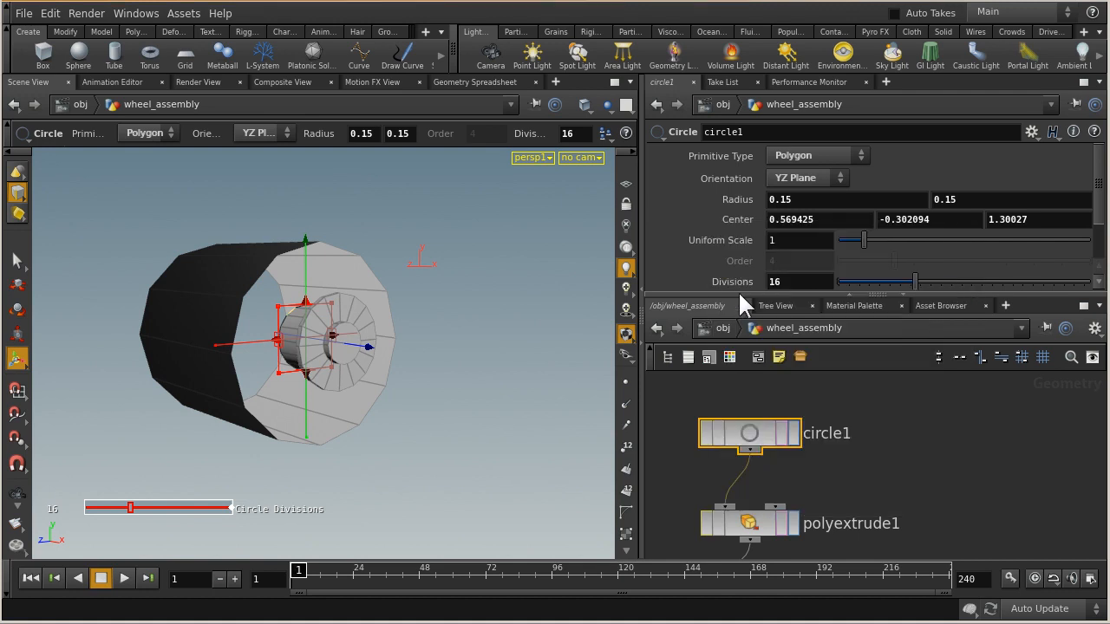
Paste the copied parameter as relative references into tube1's Center.
middle_drag(967, 496, 681, 295)
mouse_move(945, 520)
middle_down()
mouse_move(698, 338)
mouse_move(895, 508)
mouse_move(806, 466)
middle_up()
click(771, 448)
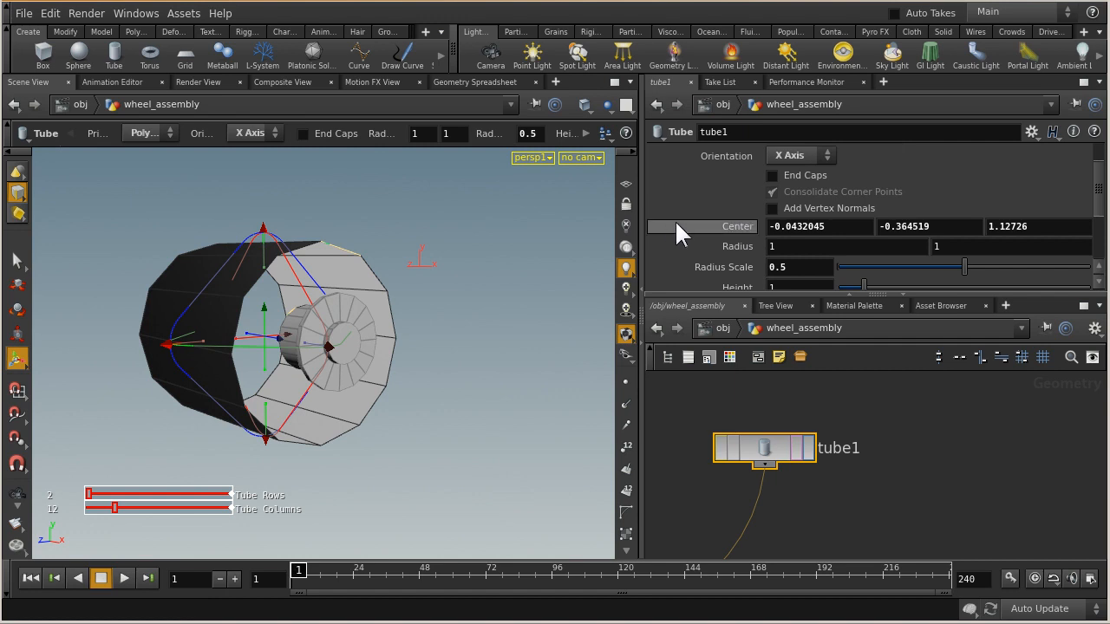
right_click(738, 223)
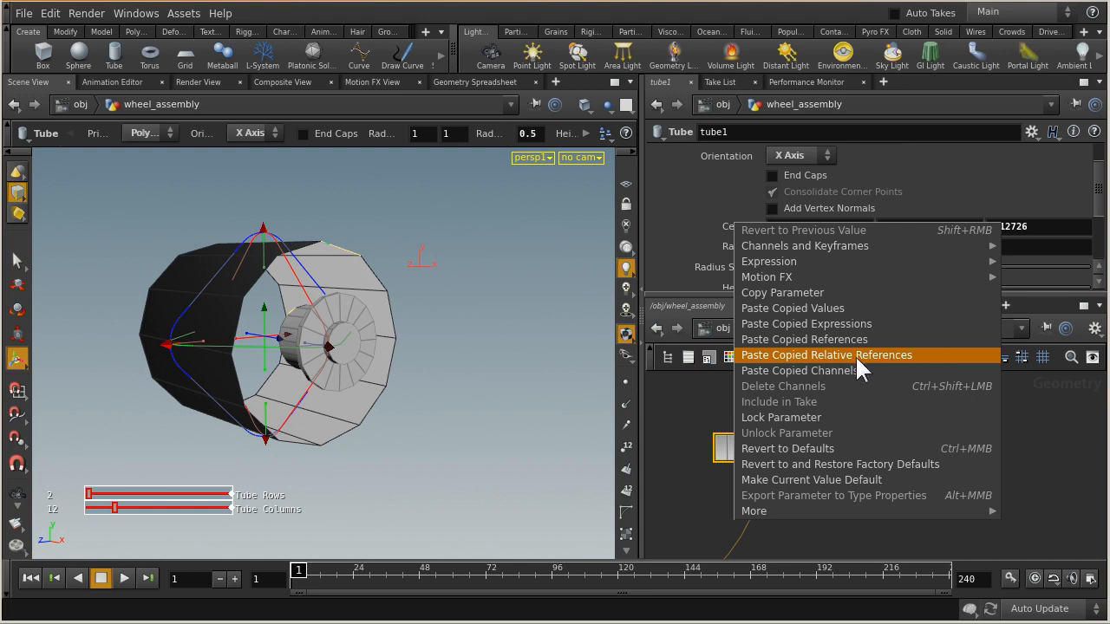
click(796, 354)
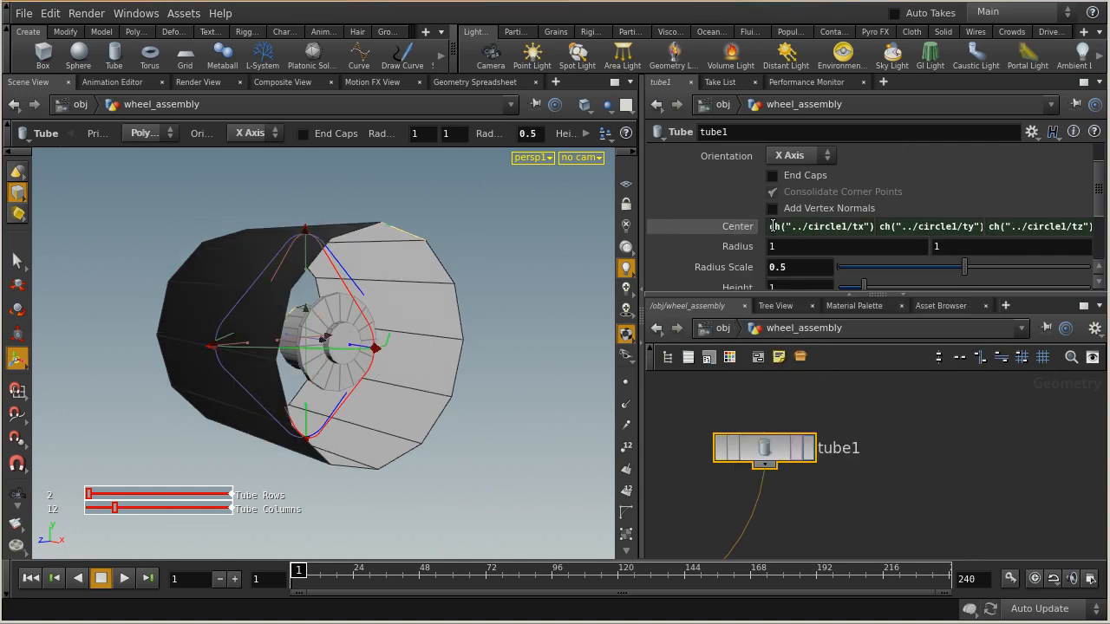
Widen the parameter area to read tube1's full Center expressions and look over the node network they refer to.
drag(643, 188, 501, 200)
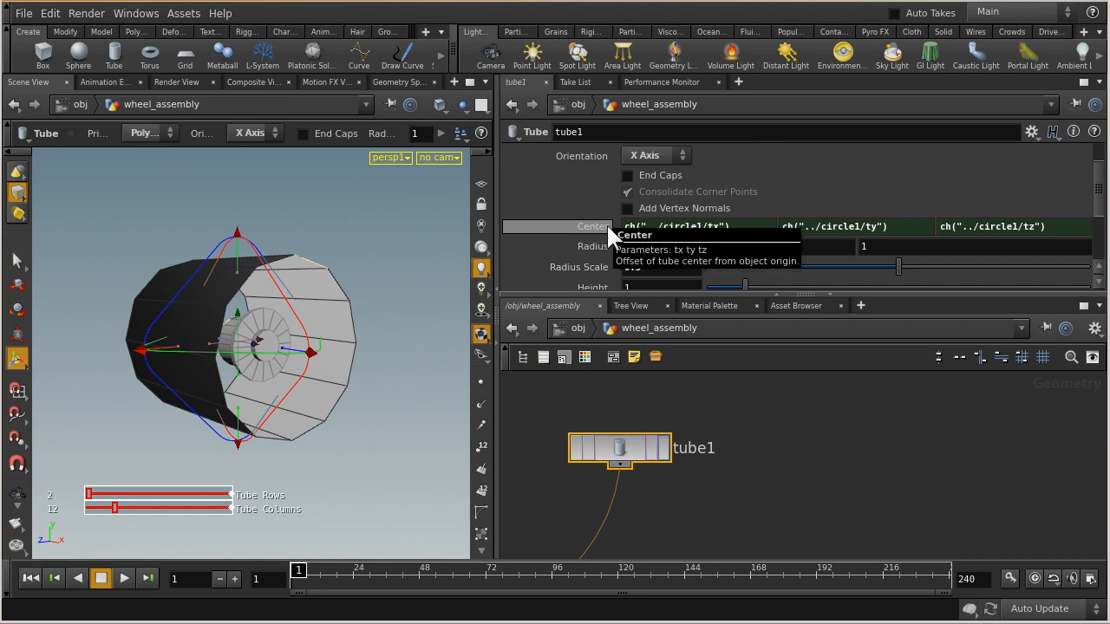
scroll(806, 416, down, 5)
scroll(671, 417, up, 5)
scroll(888, 435, down, 5)
middle_drag(928, 440, 656, 298)
scroll(674, 437, up, 4)
middle_drag(727, 421, 852, 417)
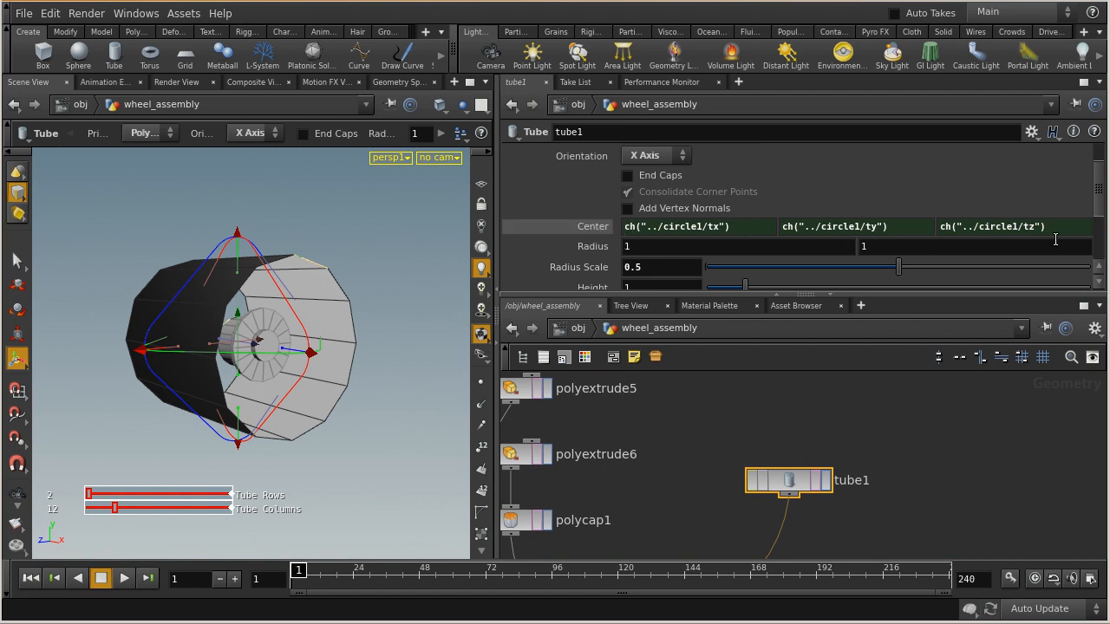
Toggle tube1's Center between values and expressions, and examine the ch("../circle1/tx") reference in its X component.
click(592, 226)
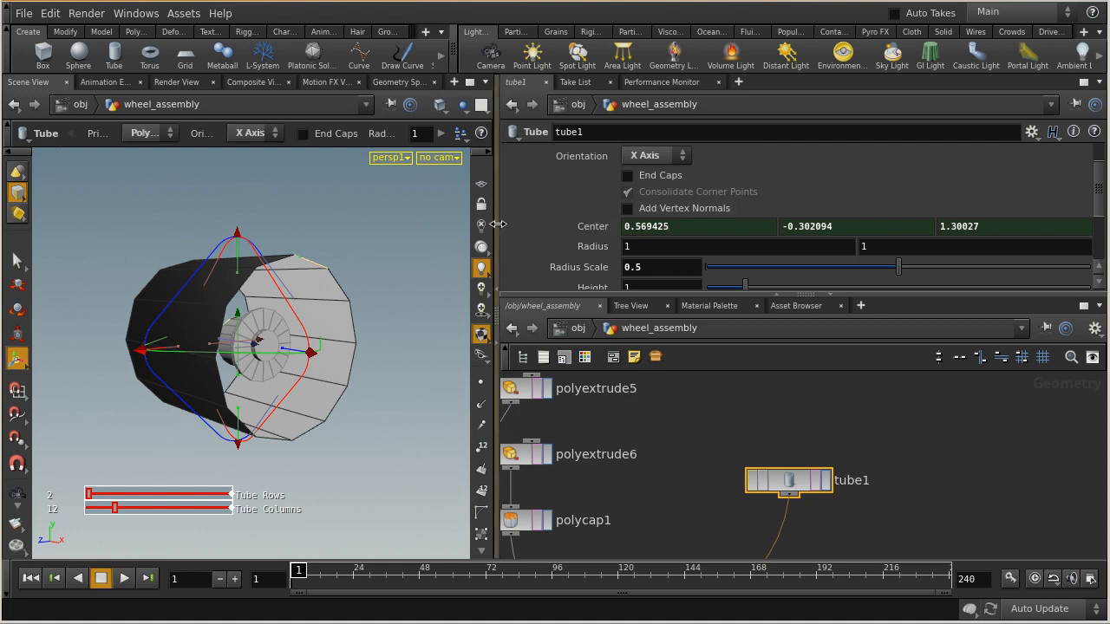
click(572, 221)
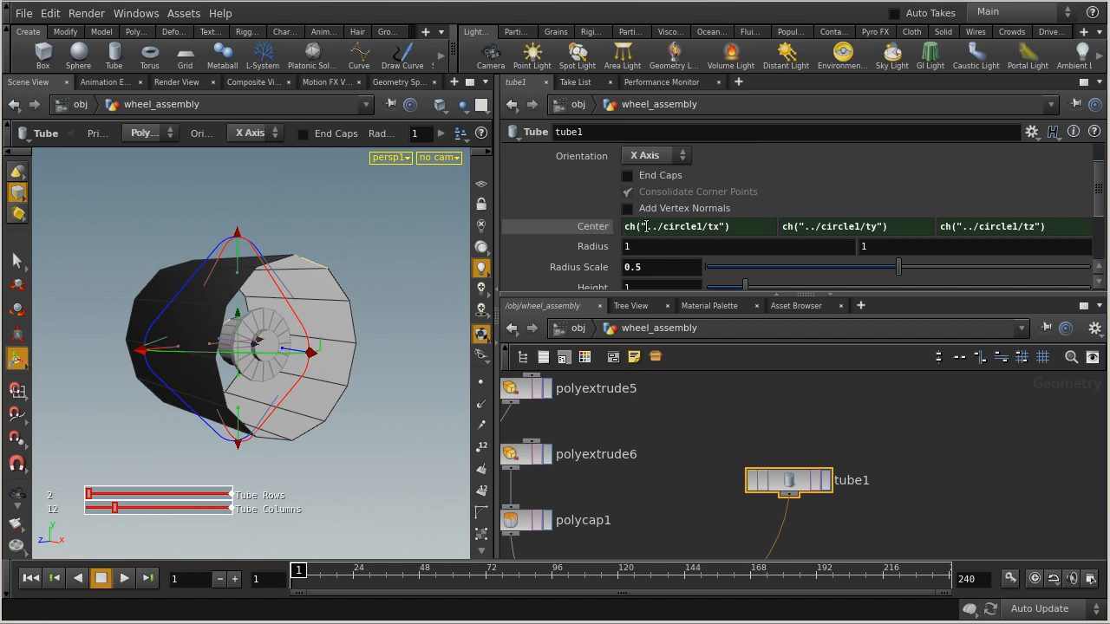
drag(639, 227, 725, 226)
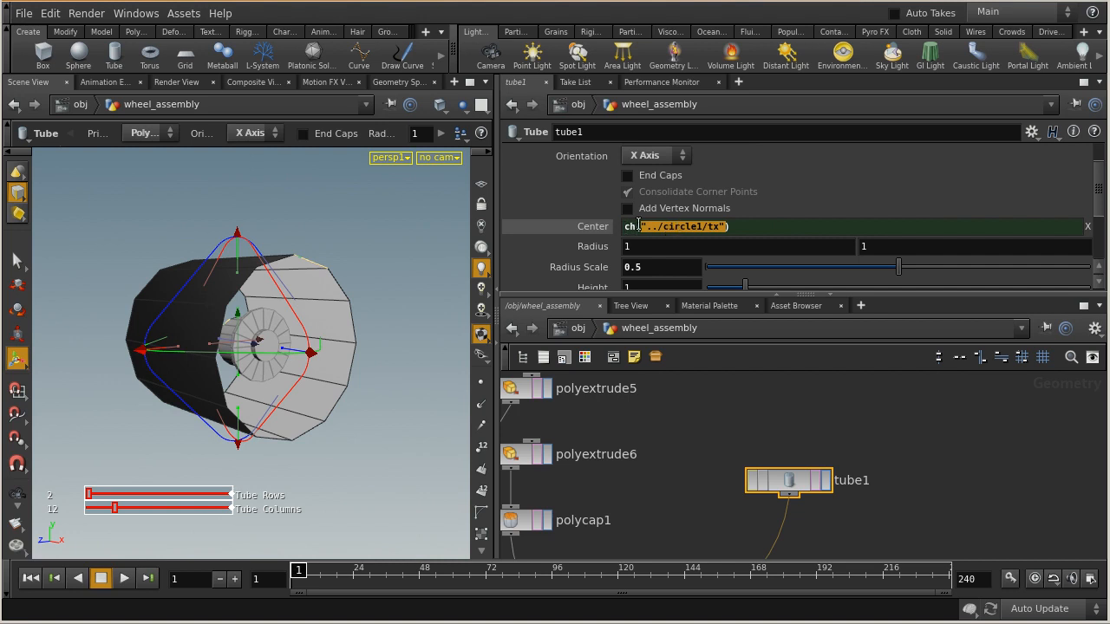
click(637, 227)
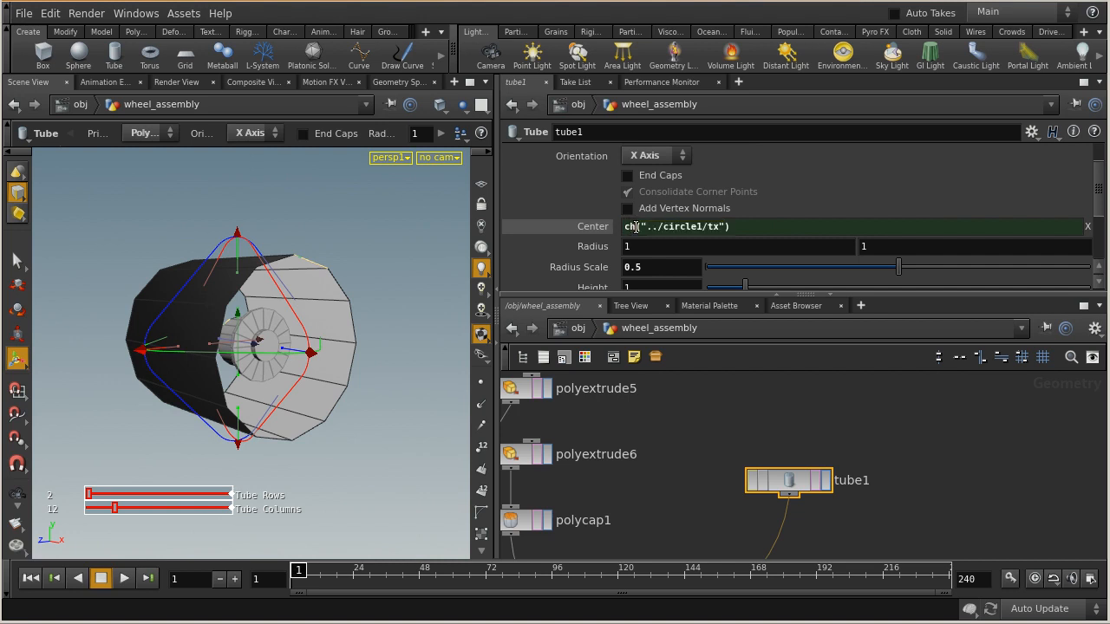
Examine the ch function in tube1's Center X expression and look over the parameters of polyextrude2 in the wheel's node chain.
drag(634, 228, 624, 227)
click(746, 422)
middle_drag(725, 438, 846, 480)
scroll(898, 433, down, 5)
middle_drag(899, 433, 825, 528)
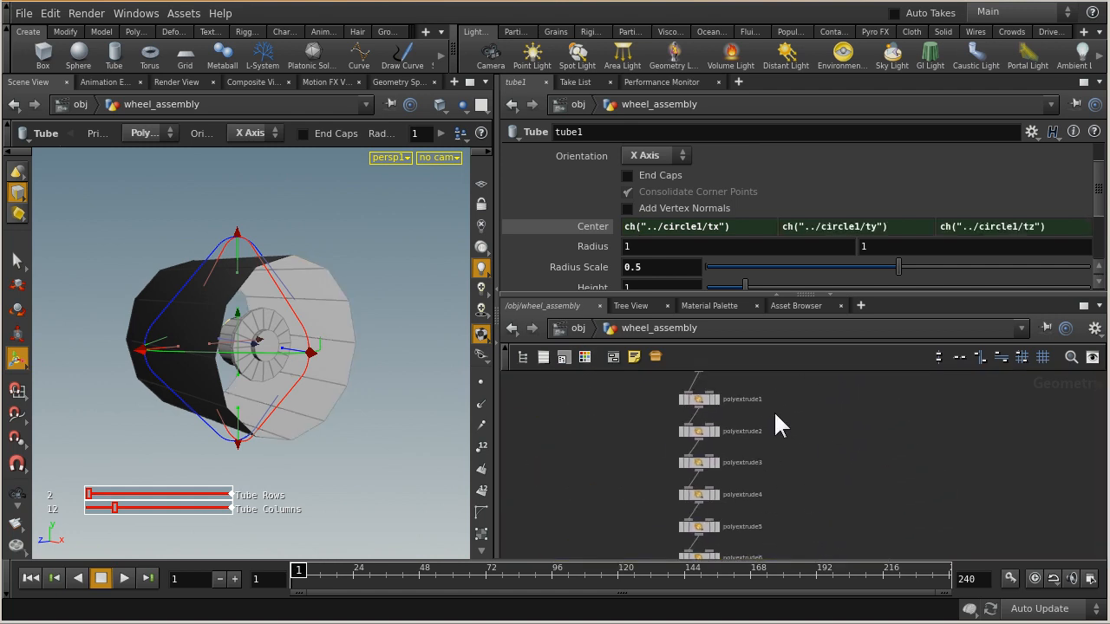
click(698, 431)
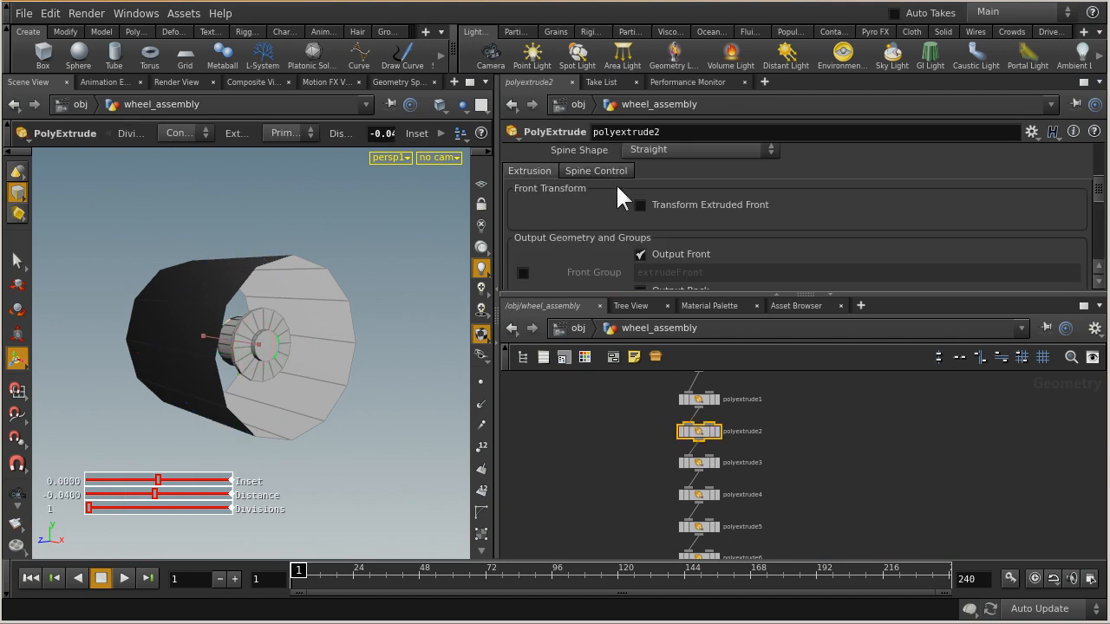
scroll(614, 233, up, 5)
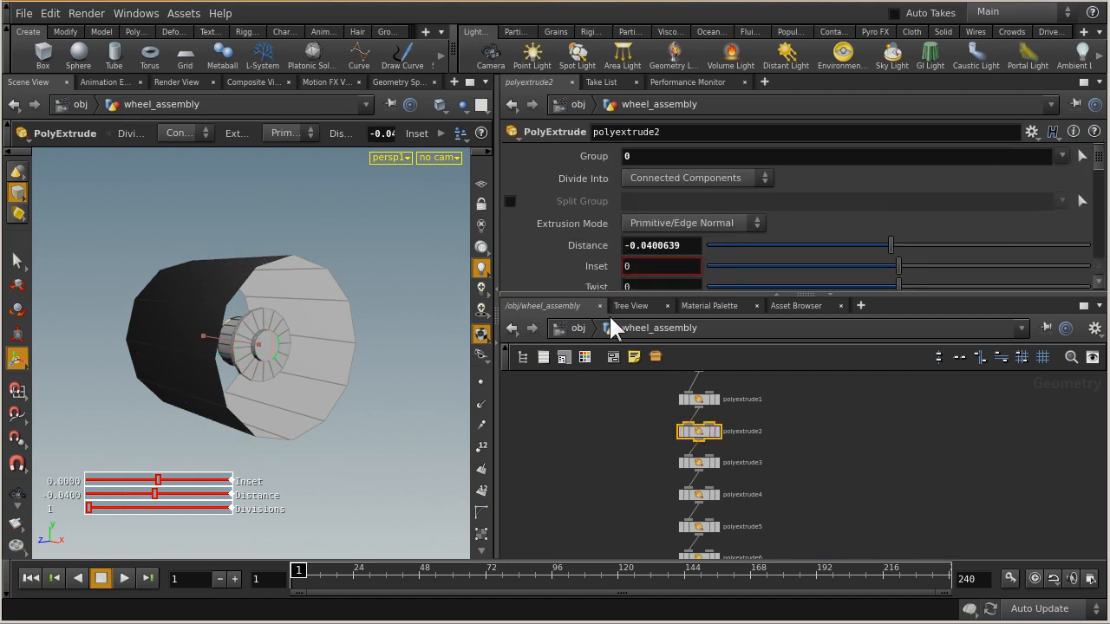
middle_drag(799, 503, 741, 401)
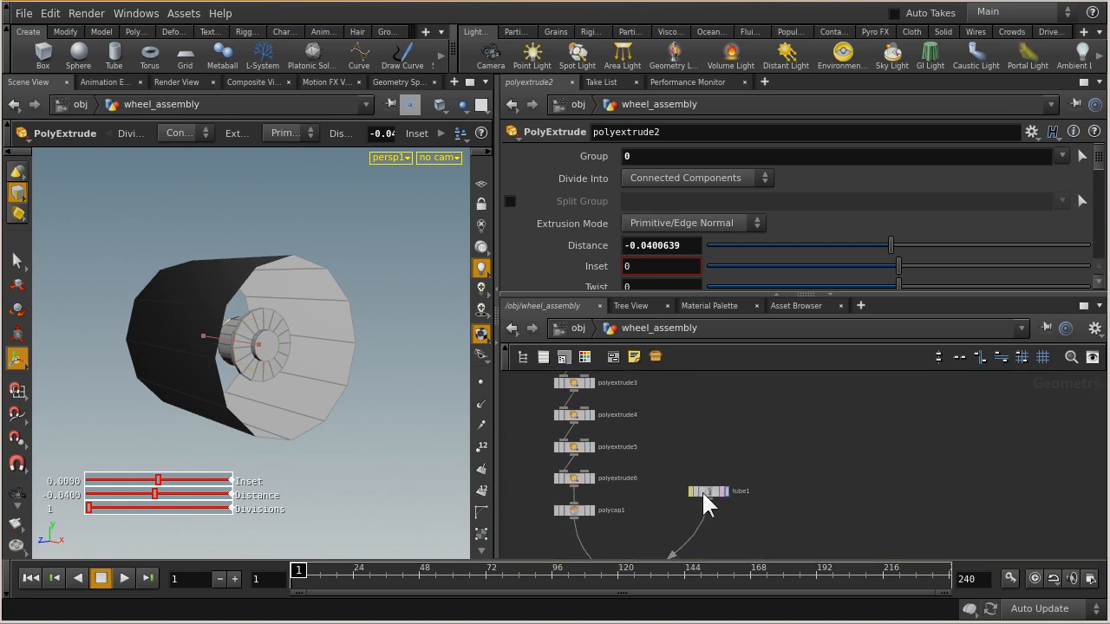
Reselect tube1 and examine the tx channel and circle1 node name within its Center X expression.
click(699, 493)
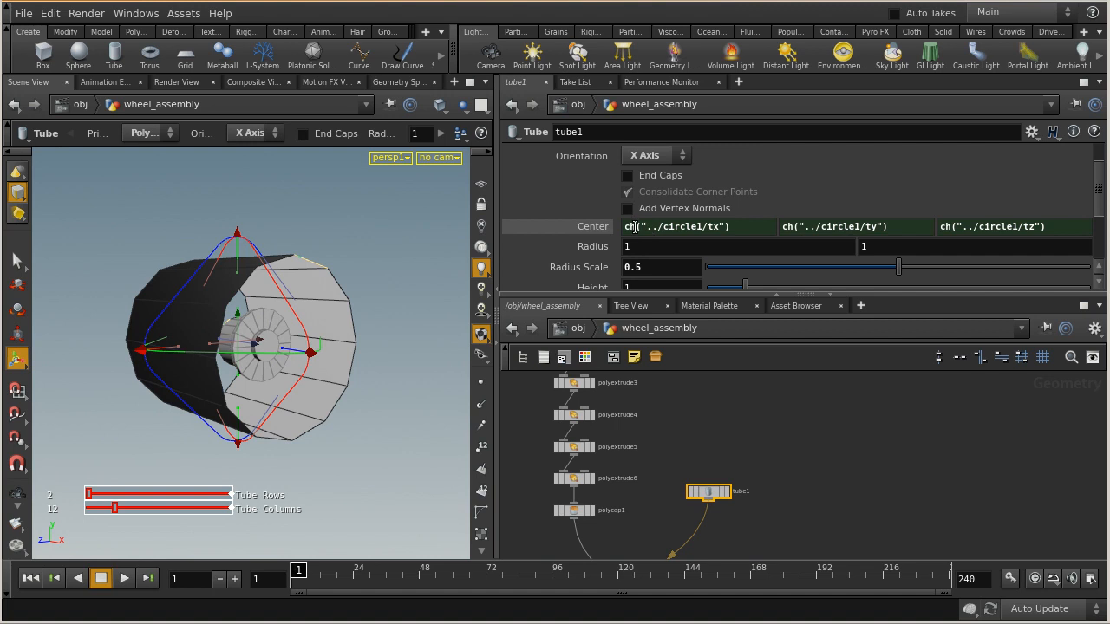
click(720, 227)
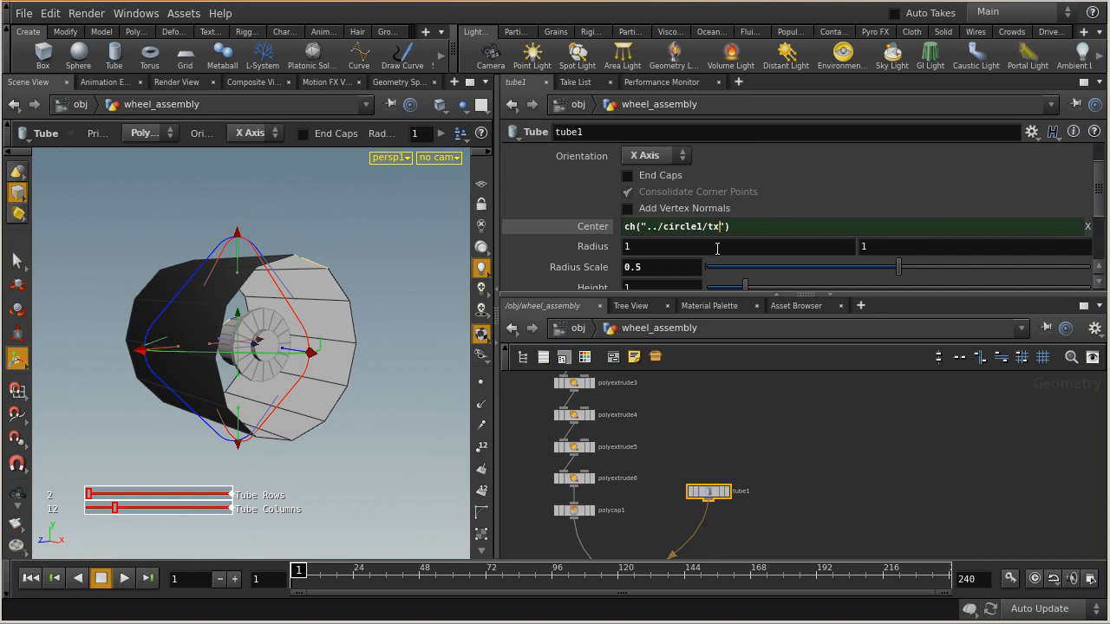
drag(719, 227, 708, 229)
click(714, 229)
click(752, 225)
double_click(655, 228)
click(702, 492)
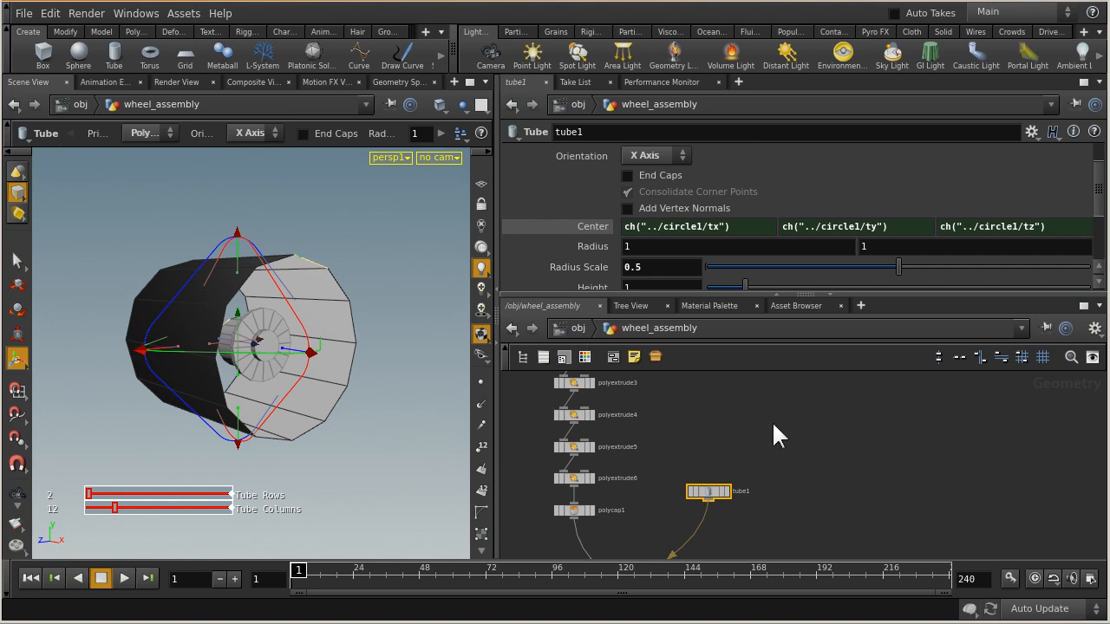
drag(663, 226, 705, 225)
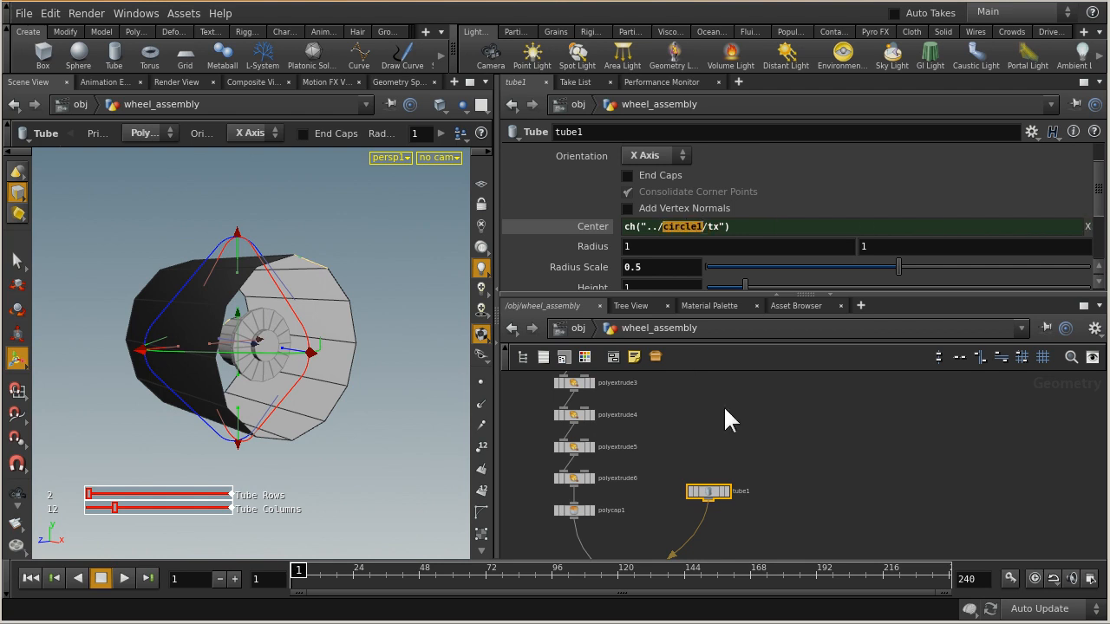
Find circle1 at the start of the wheel's node chain and inspect its Center parameter and channel names.
middle_drag(742, 404, 756, 495)
middle_drag(773, 383, 779, 500)
scroll(663, 491, up, 3)
middle_drag(698, 474, 866, 409)
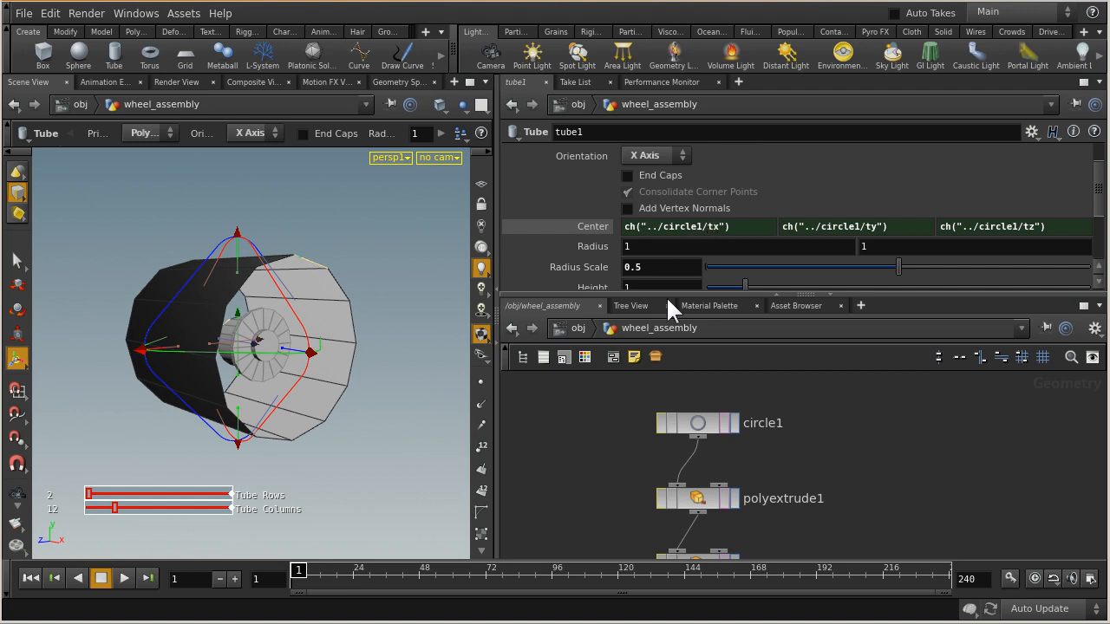
click(700, 420)
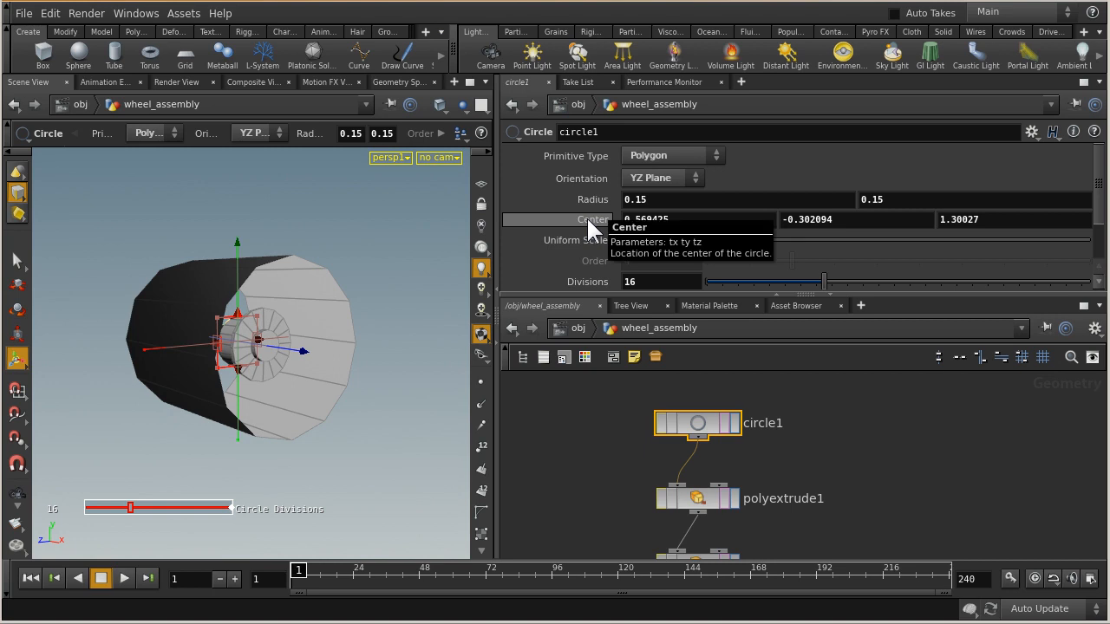
Return to tube1 and examine the path to circle1 inside its Center X reference.
click(930, 499)
middle_drag(929, 499, 608, 218)
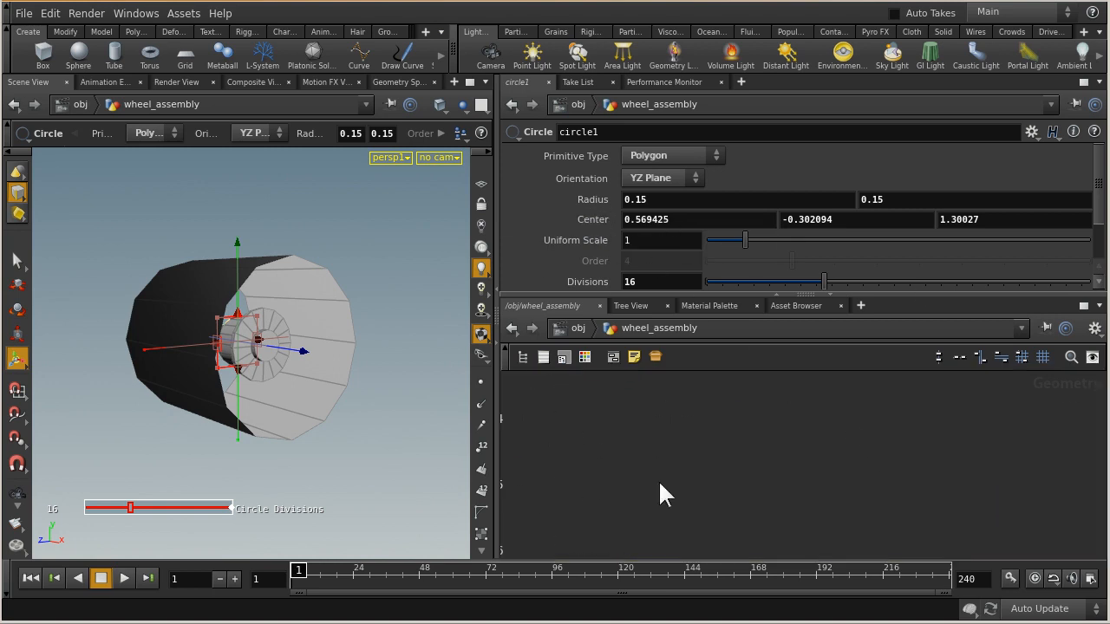
middle_drag(660, 480, 747, 326)
click(746, 423)
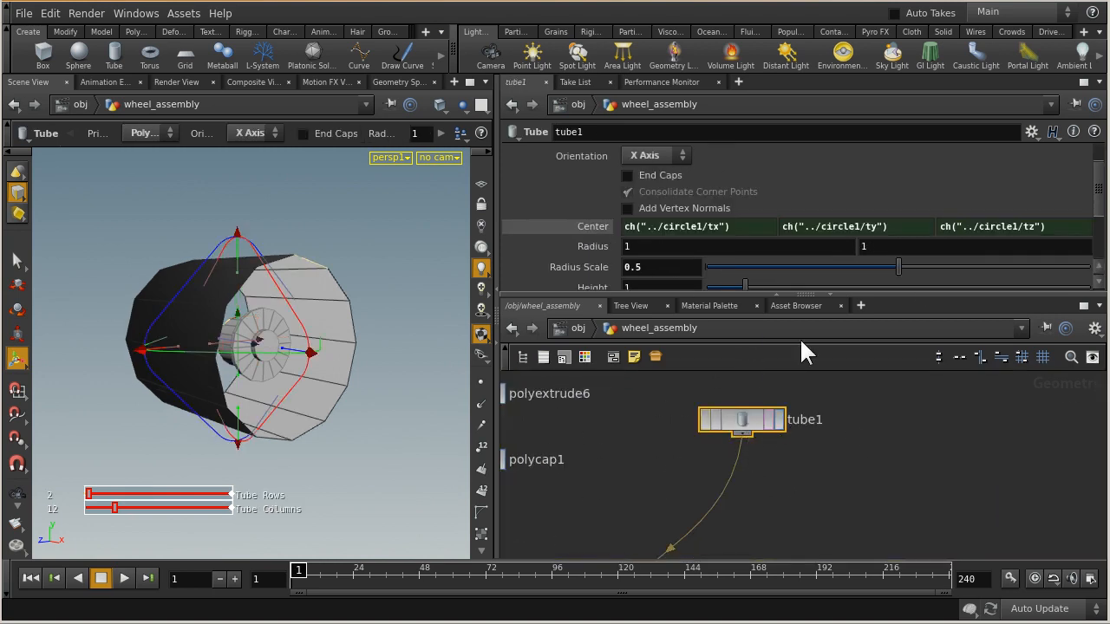
drag(637, 227, 720, 227)
click(646, 228)
click(791, 413)
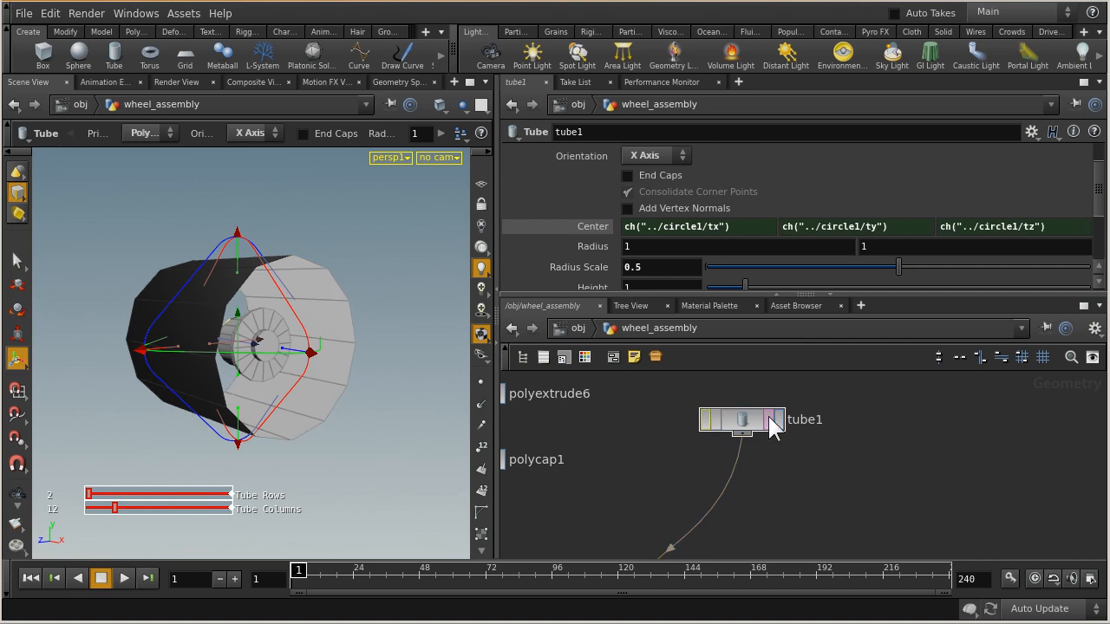
Go back to circle1 and view the Center values that tube1 references.
scroll(825, 434, down, 3)
middle_drag(841, 421, 871, 518)
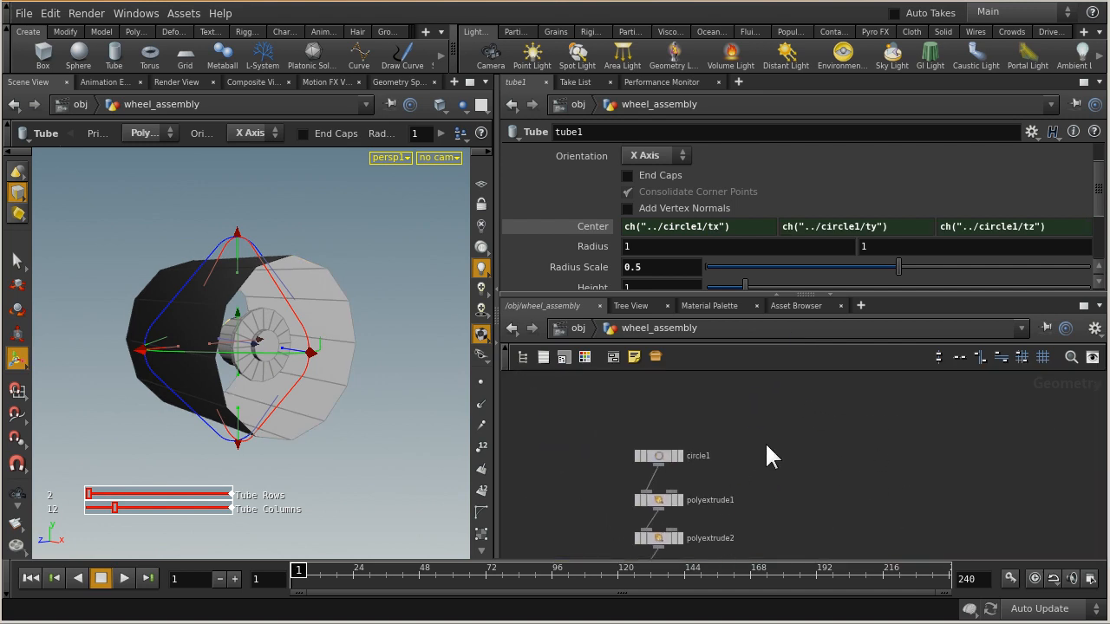
click(660, 456)
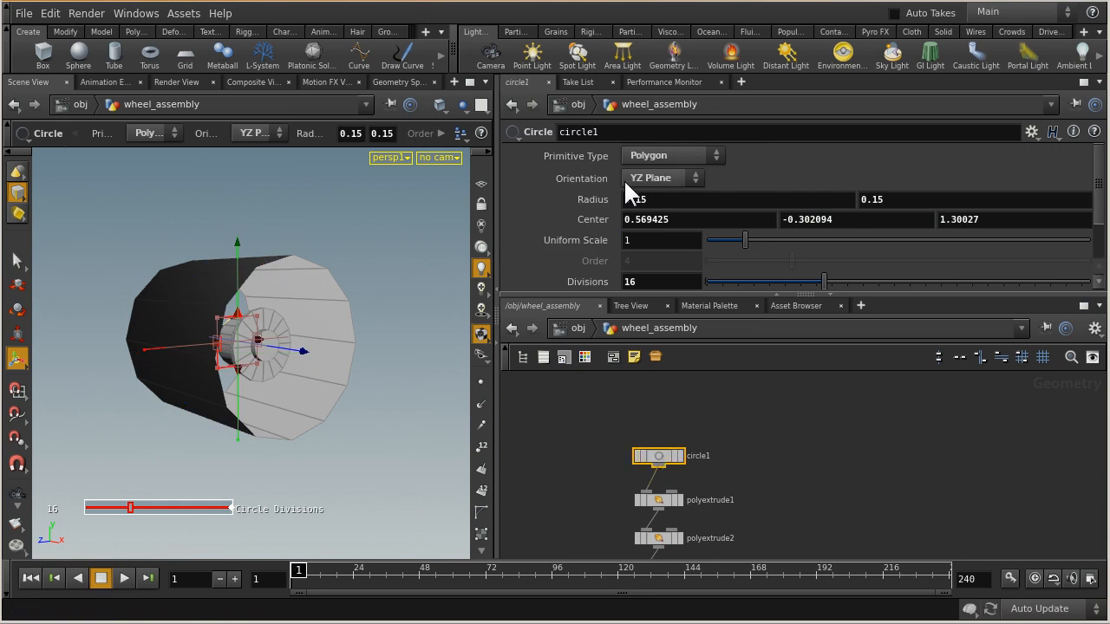